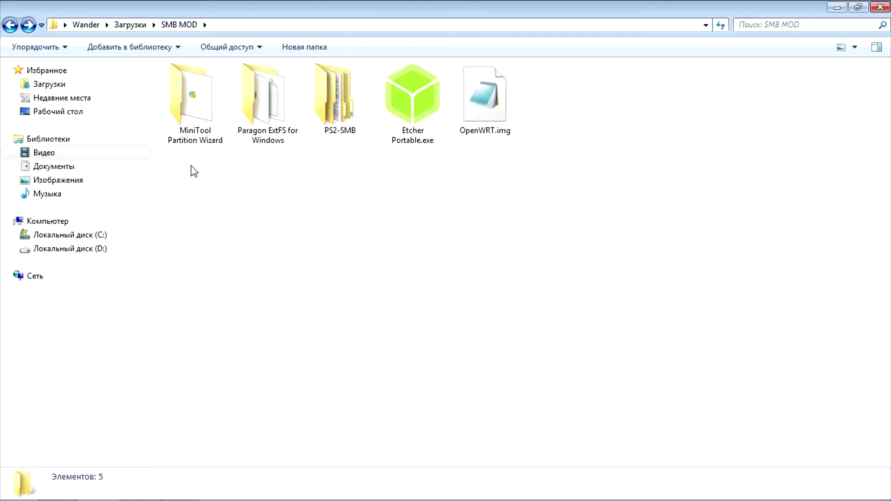
Look over the items in the SMB MOD folder, including the contents of its PS2-SMB folder
{"action": "left_click_drag", "start_coordinate": [182, 163], "coordinate": [272, 159]}
{"action": "left_click", "coordinate": [294, 216]}
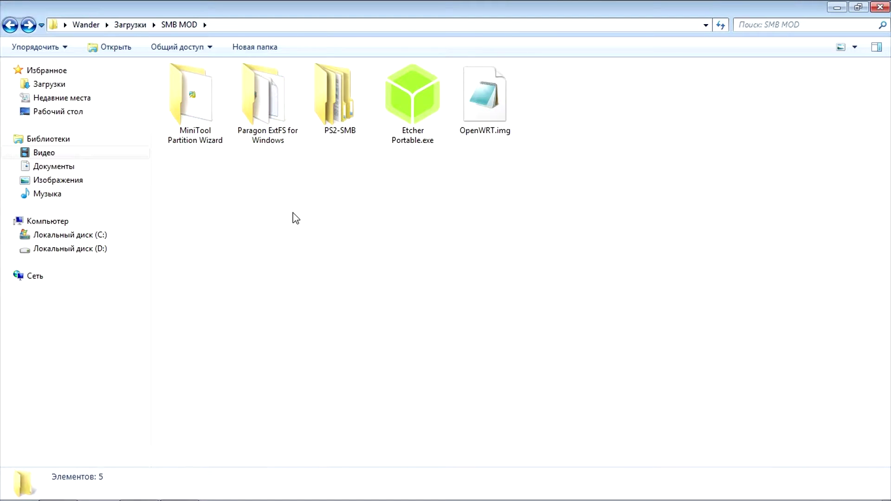
{"action": "left_click", "coordinate": [337, 80]}
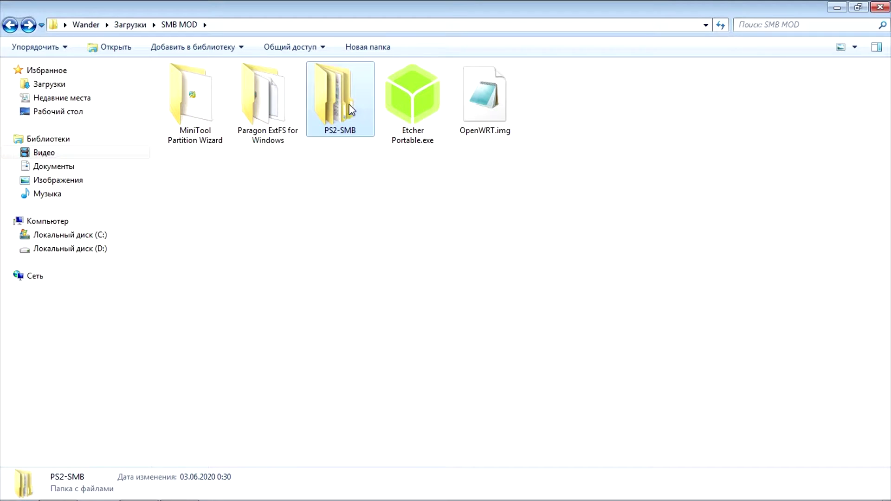
{"action": "double_click", "coordinate": [339, 106]}
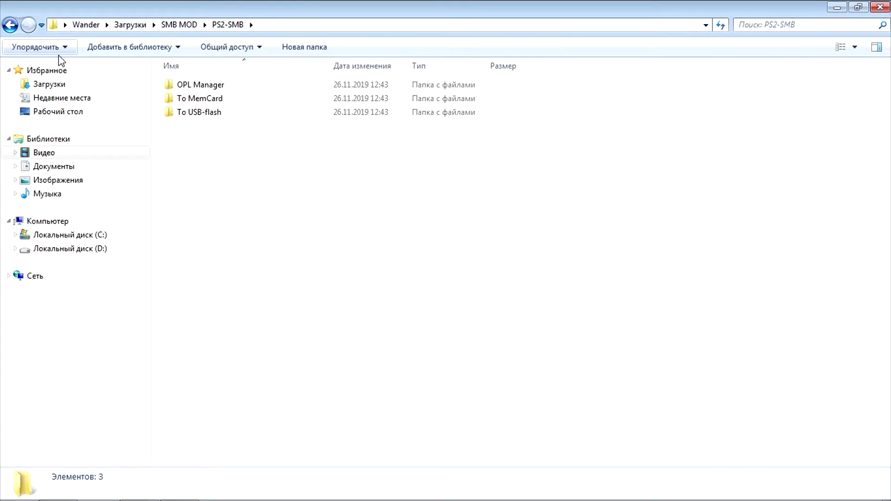
{"action": "left_click", "coordinate": [11, 27]}
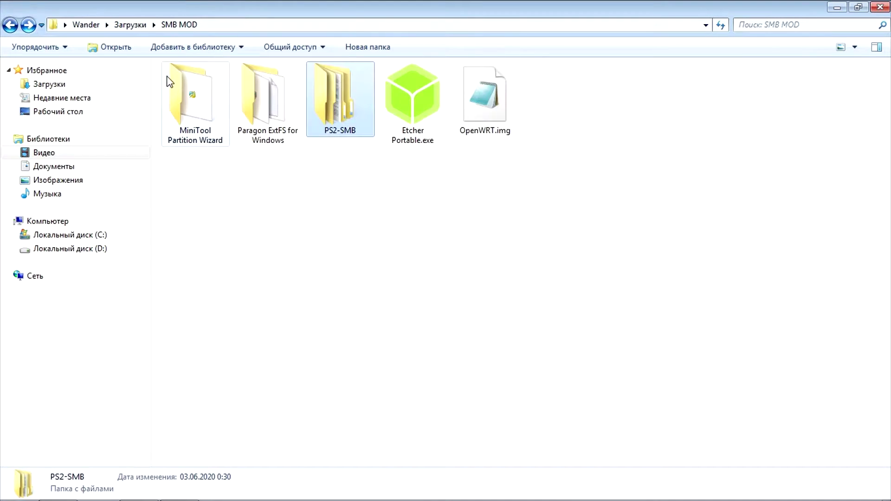
{"action": "left_click", "coordinate": [417, 112]}
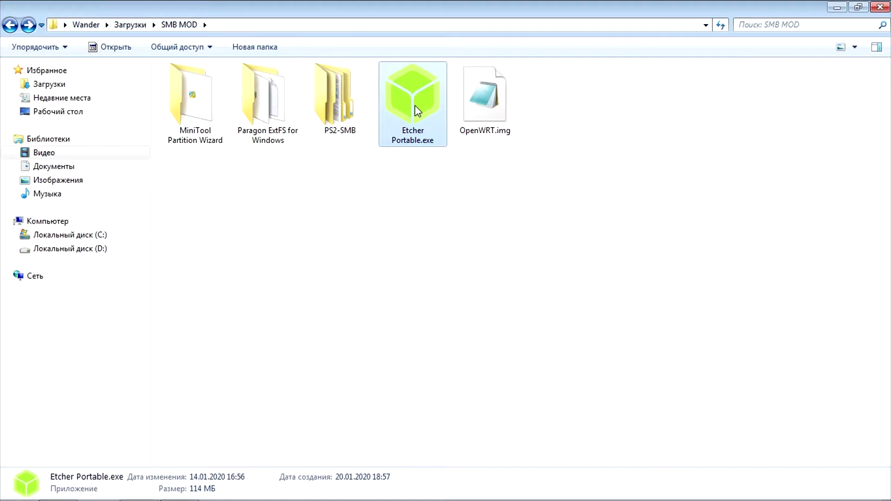
{"action": "left_click", "coordinate": [491, 102]}
Launch PartitionWizard_RU.exe from the MiniTool Partition Wizard folder
{"action": "double_click", "coordinate": [190, 110]}
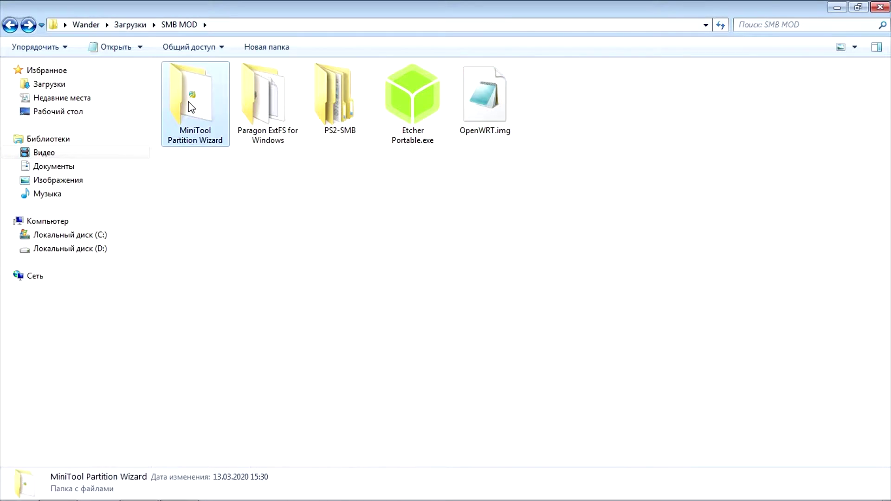
{"action": "left_click", "coordinate": [199, 89]}
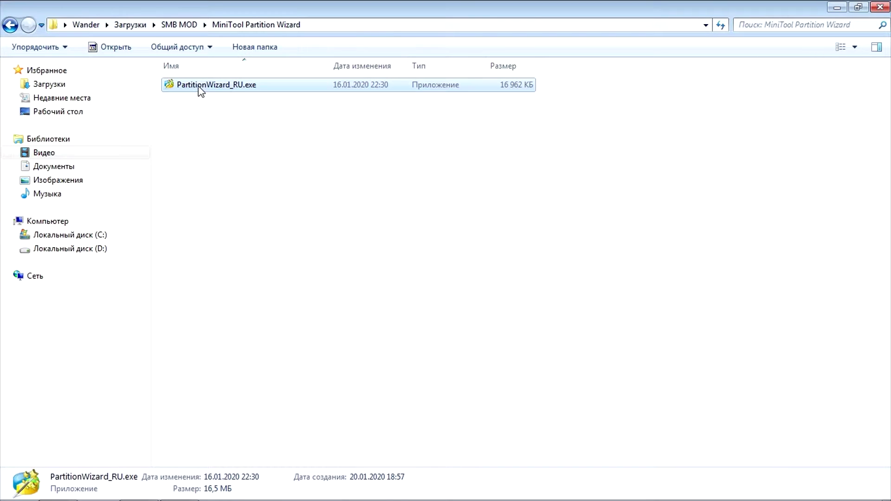
{"action": "right_click", "coordinate": [198, 88]}
{"action": "left_click", "coordinate": [226, 123]}
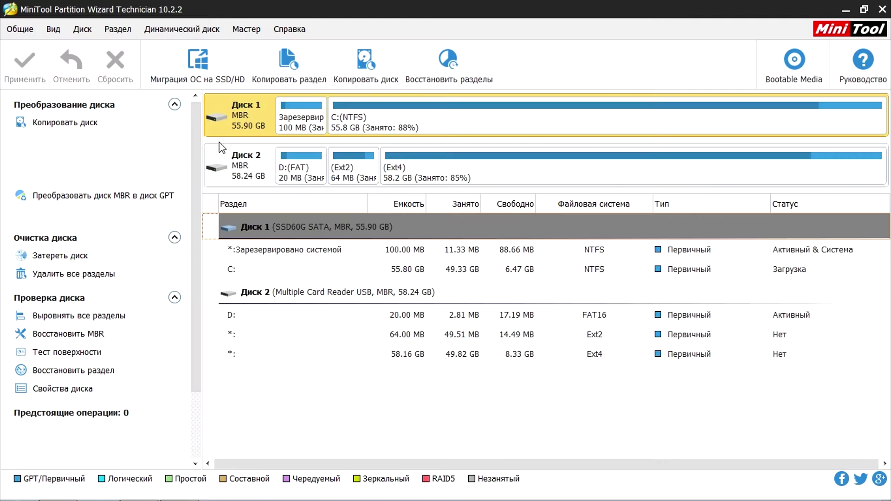
Delete all partitions on Disk 2, the USB card reader, and apply the pending operations
{"action": "right_click", "coordinate": [304, 290]}
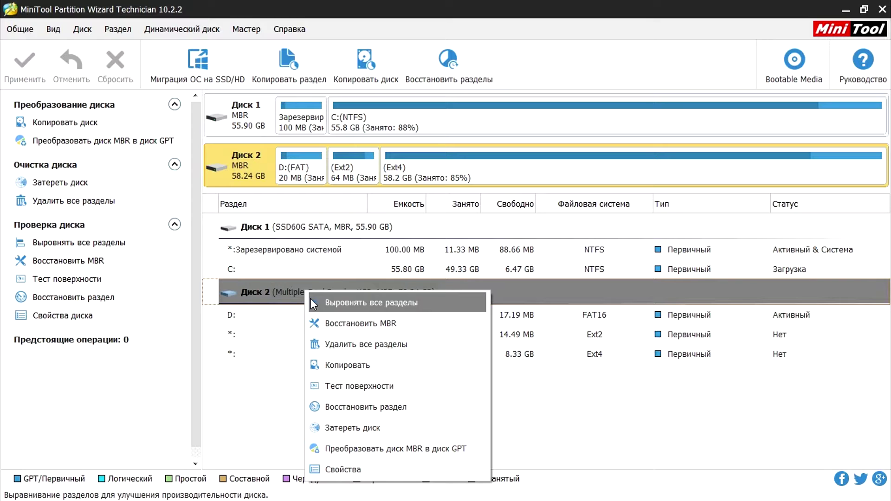
{"action": "left_click", "coordinate": [337, 343]}
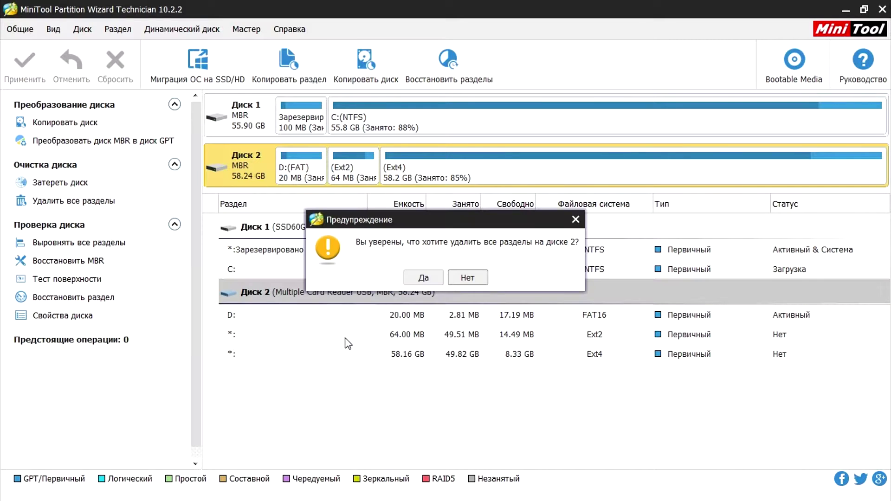
{"action": "left_click", "coordinate": [420, 274]}
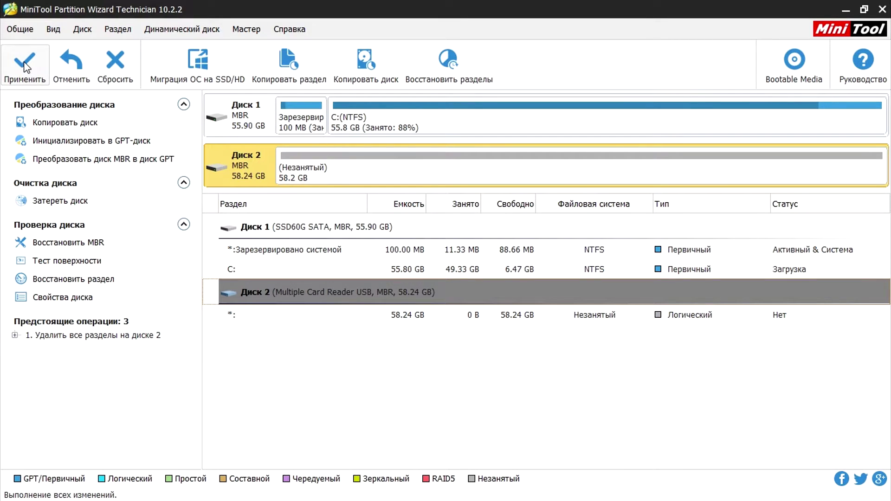
{"action": "left_click", "coordinate": [24, 66]}
{"action": "left_click", "coordinate": [425, 285]}
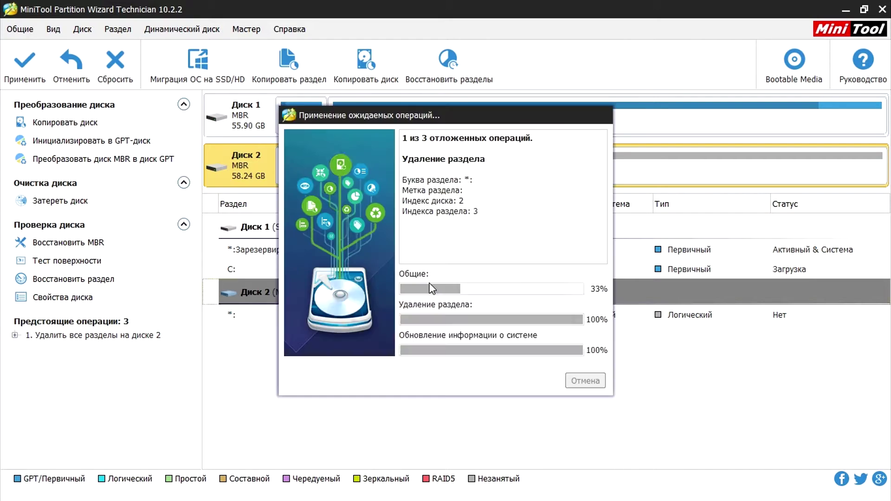
{"action": "left_click", "coordinate": [445, 278]}
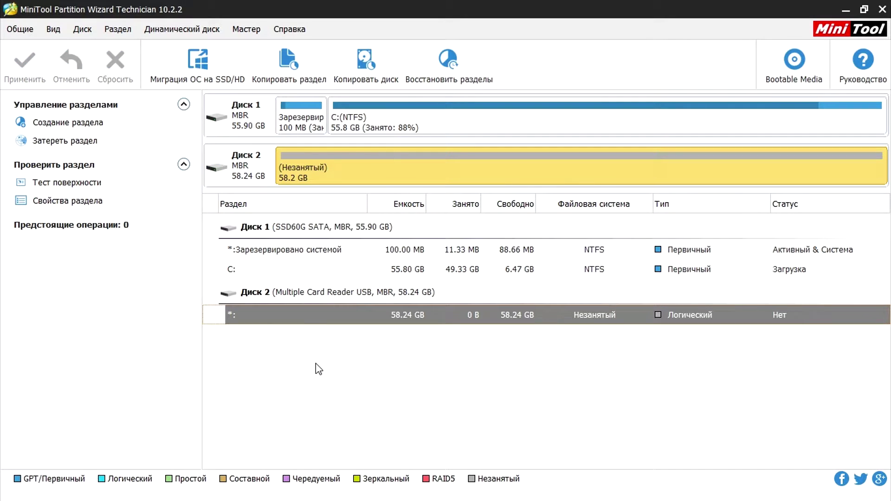
Minimize MiniTool Partition Wizard, return to the SMB MOD folder and launch Etcher Portable.exe as administrator
{"action": "left_click", "coordinate": [845, 9]}
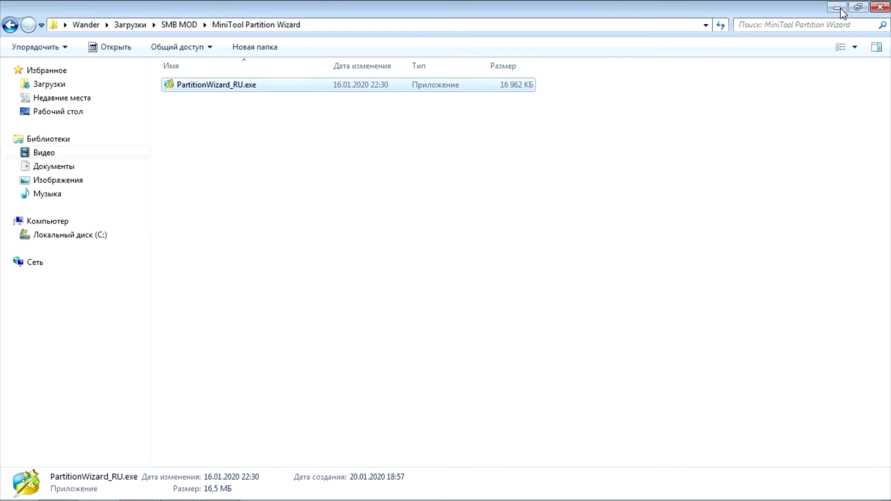
{"action": "left_click", "coordinate": [10, 24]}
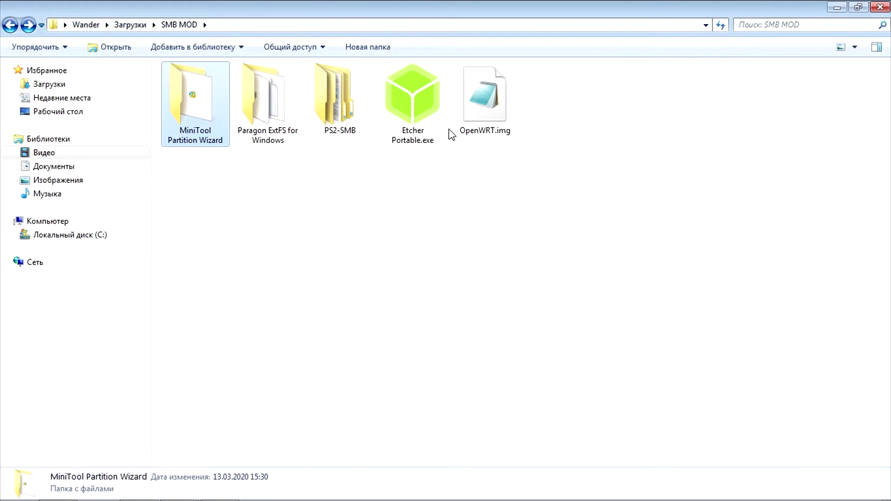
{"action": "left_click", "coordinate": [421, 101]}
{"action": "right_click", "coordinate": [432, 95]}
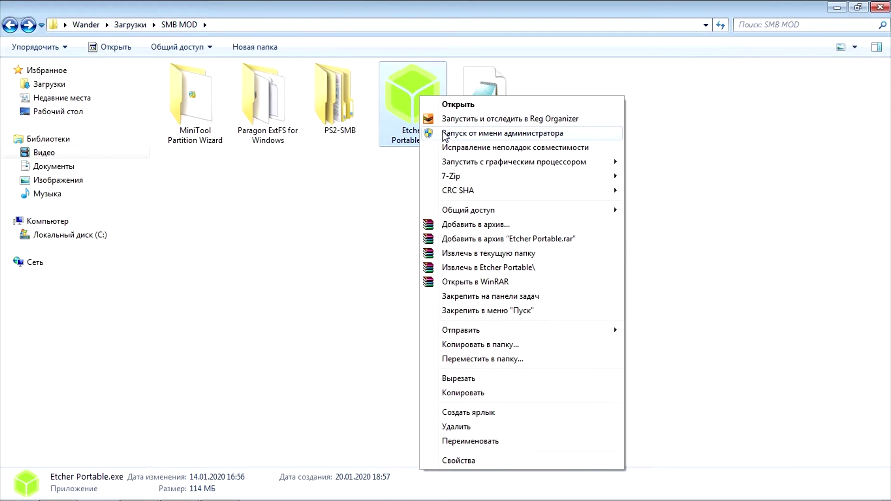
{"action": "left_click", "coordinate": [459, 192]}
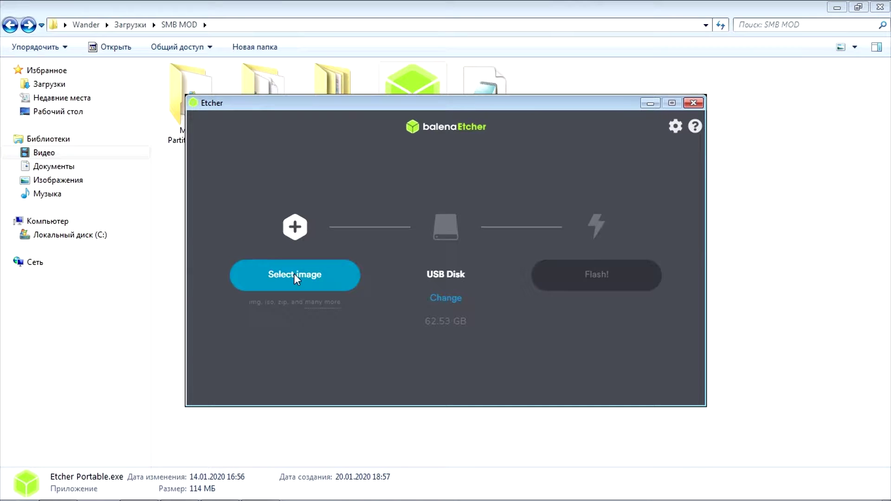
Flash the OpenWRT.img image from the SMB MOD folder to the USB Disk, closing Etcher when done
{"action": "left_click", "coordinate": [293, 273]}
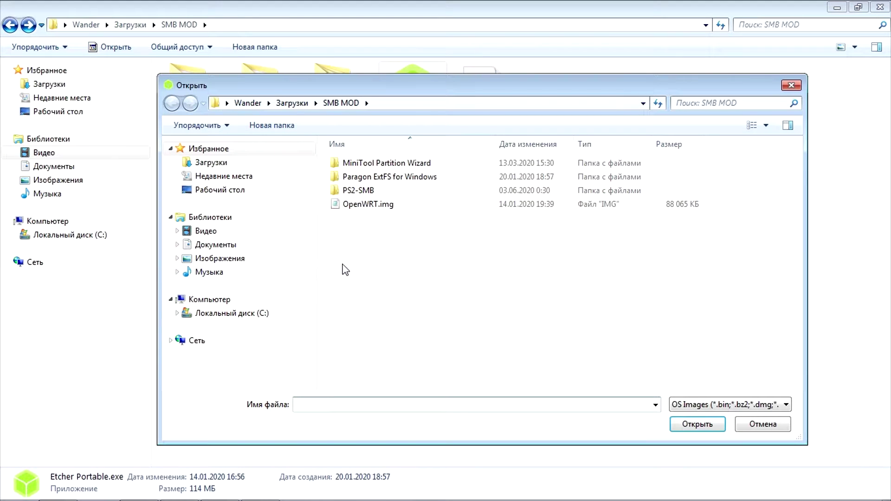
{"action": "double_click", "coordinate": [368, 205]}
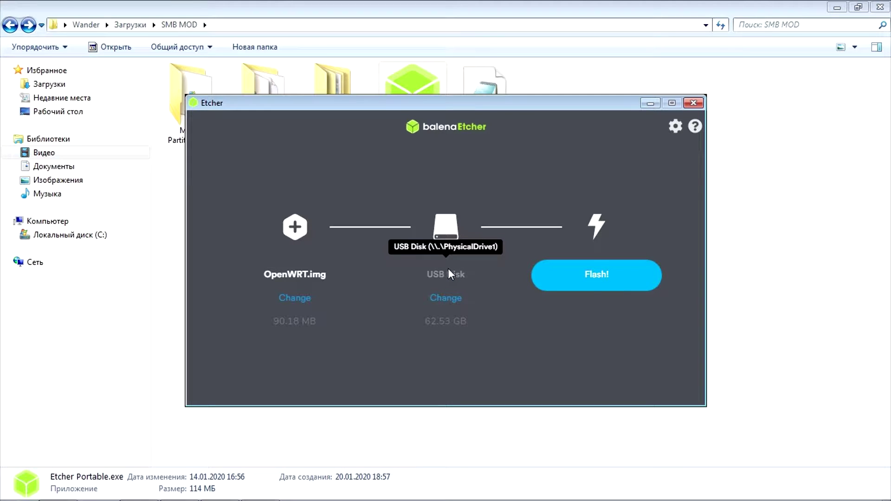
{"action": "left_click", "coordinate": [593, 275]}
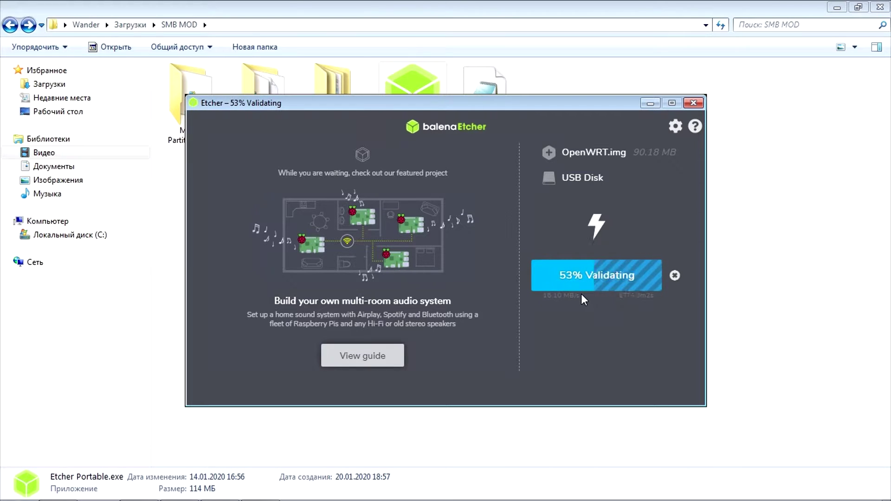
{"action": "left_click", "coordinate": [692, 103]}
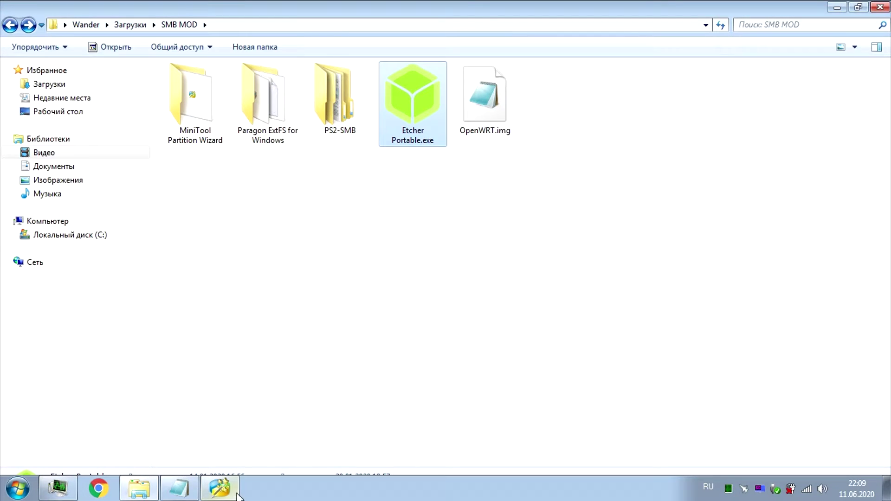
Switch back to MiniTool Partition Wizard, refresh the disk information and review the FAT16 and Ext2 partitions on Disk 2
{"action": "left_click", "coordinate": [226, 493]}
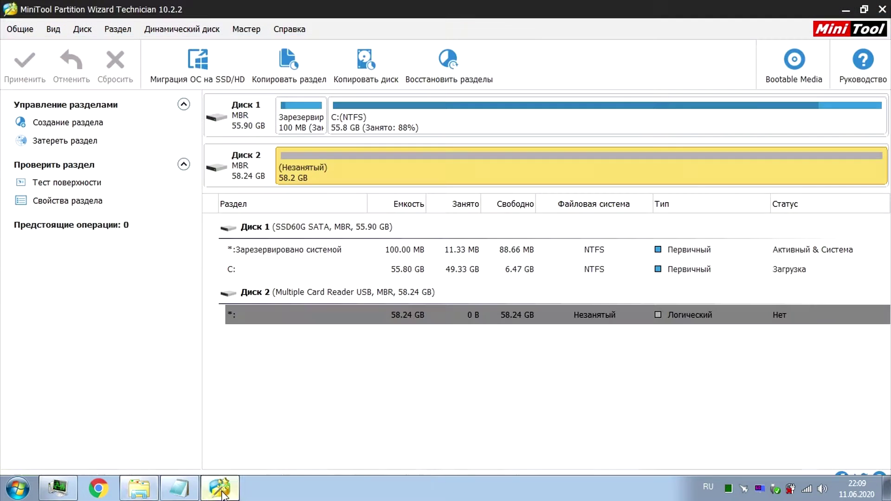
{"action": "left_click", "coordinate": [20, 29]}
{"action": "left_click", "coordinate": [28, 50]}
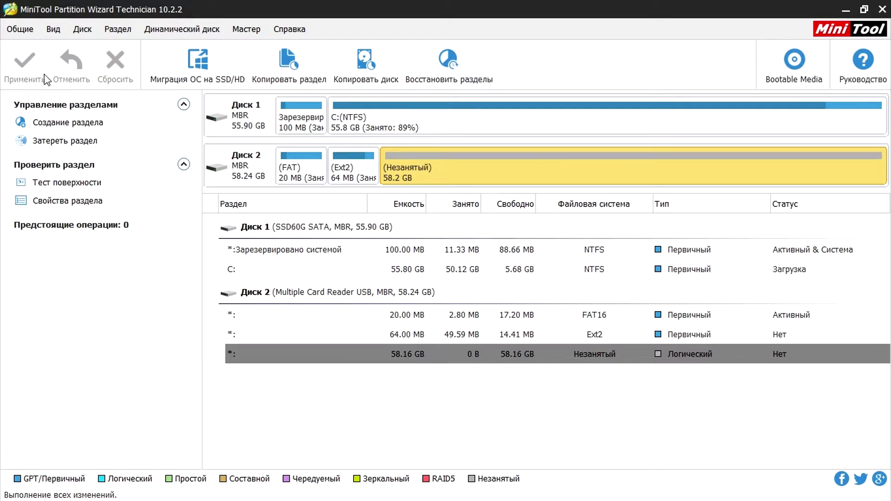
{"action": "left_click", "coordinate": [371, 314]}
{"action": "left_click", "coordinate": [368, 334]}
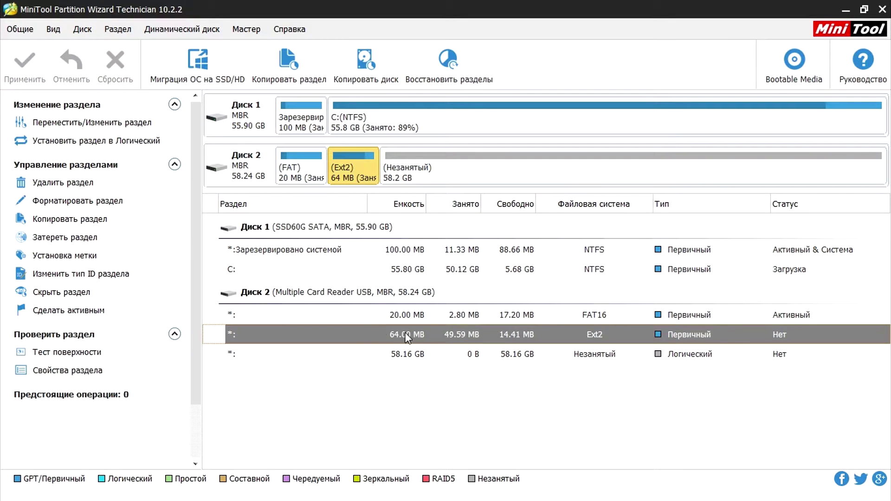
Create a primary Ext4 partition of 58.16 GB in the unallocated space on Disk 2 and apply the change
{"action": "left_click", "coordinate": [389, 355]}
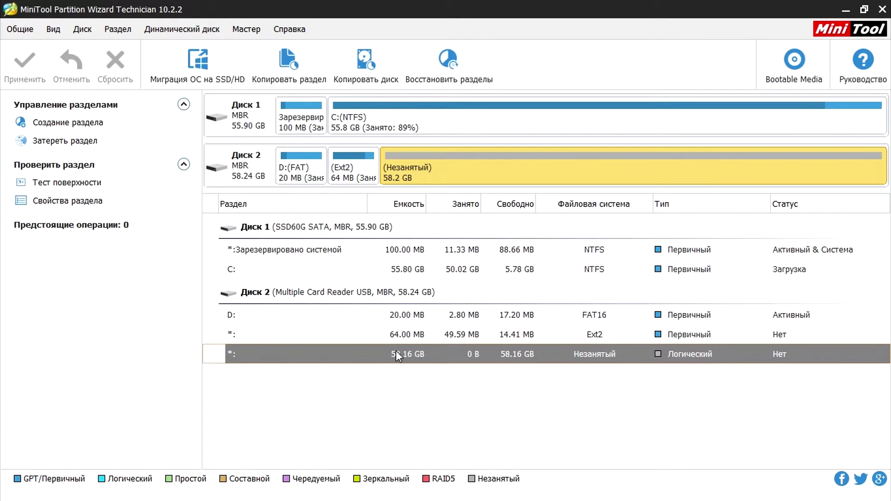
{"action": "right_click", "coordinate": [395, 354]}
{"action": "left_click", "coordinate": [417, 360]}
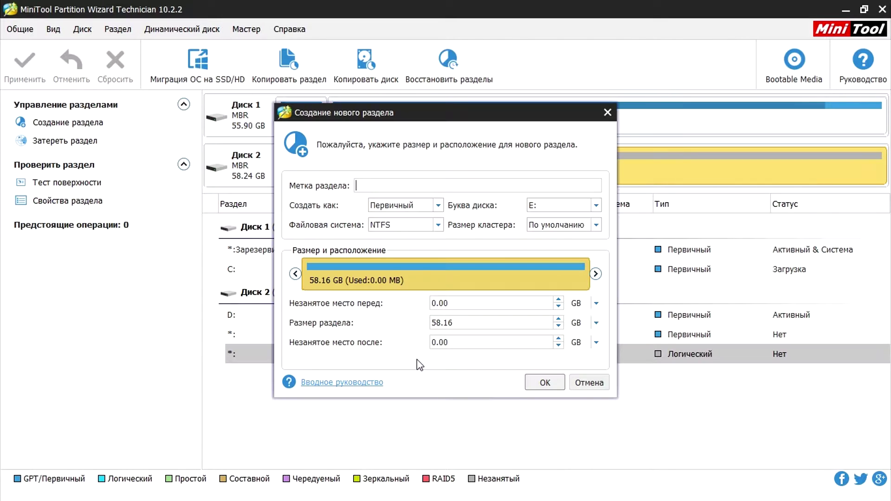
{"action": "left_click", "coordinate": [414, 226]}
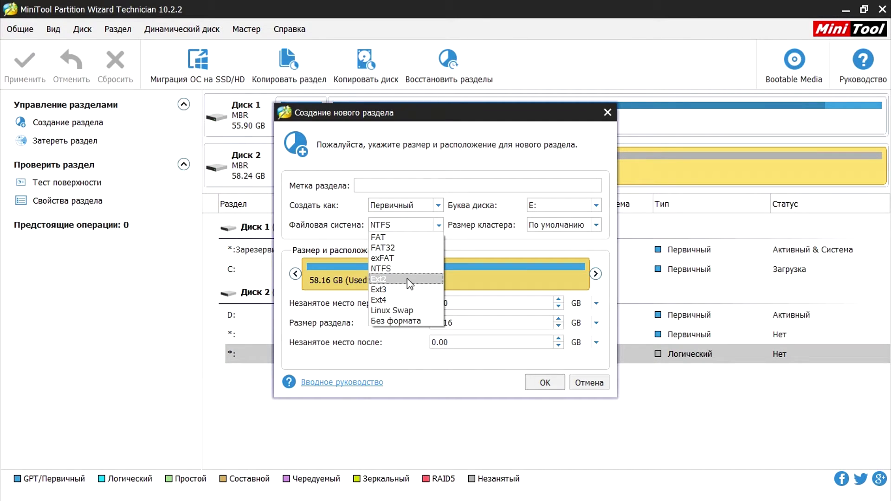
{"action": "left_click", "coordinate": [401, 301]}
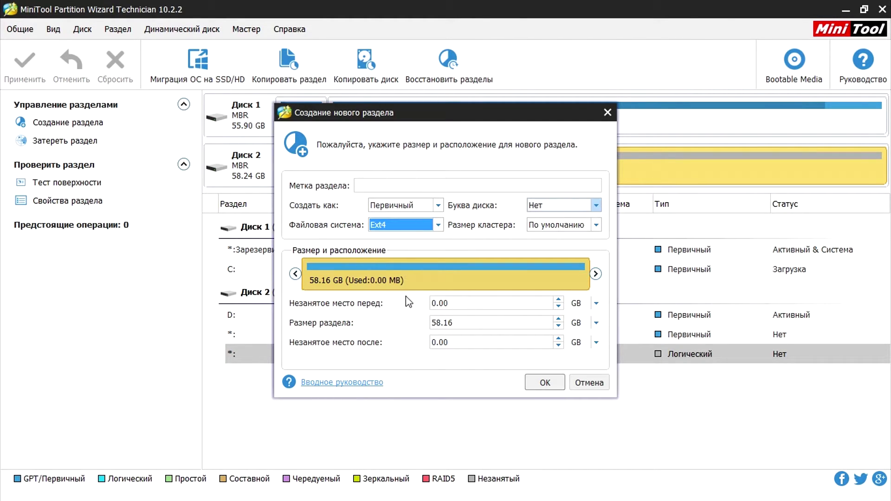
{"action": "left_click", "coordinate": [541, 385]}
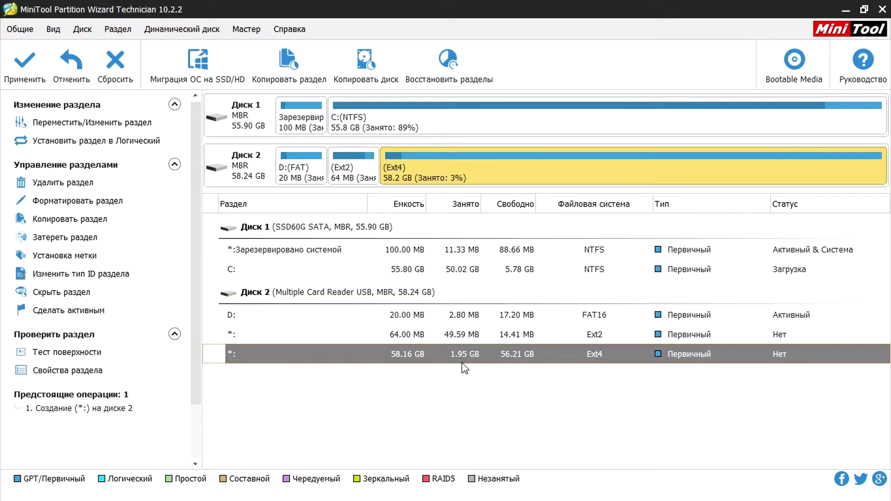
{"action": "left_click", "coordinate": [20, 63]}
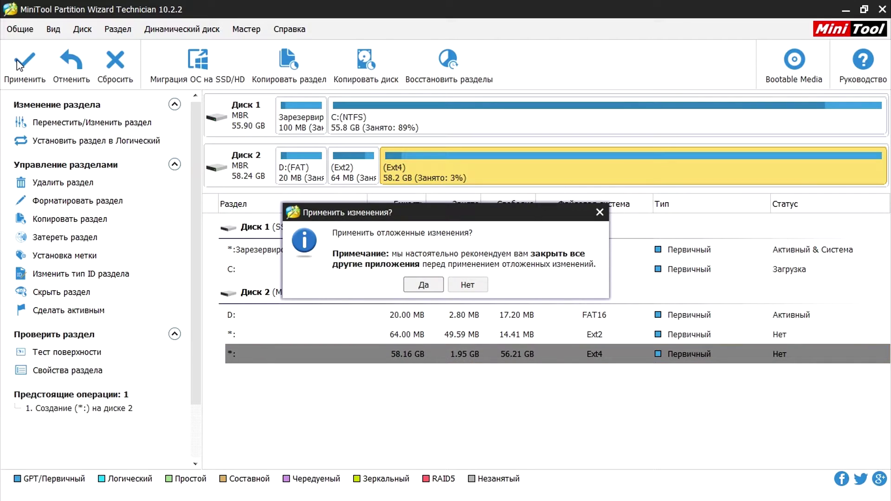
{"action": "left_click", "coordinate": [415, 285]}
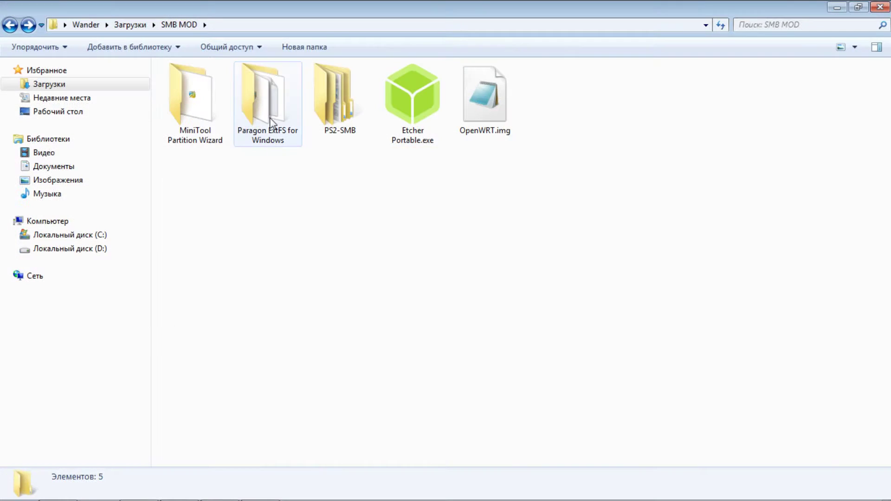
Open the Paragon ExtFS for Windows folder in SMB MOD and launch the installed Paragon ExtFS for Windows program
{"action": "left_click", "coordinate": [273, 102]}
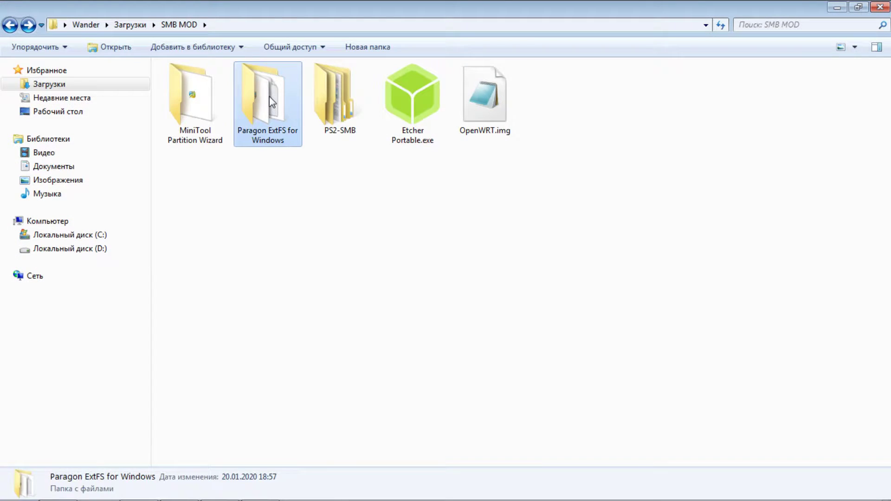
{"action": "double_click", "coordinate": [269, 96]}
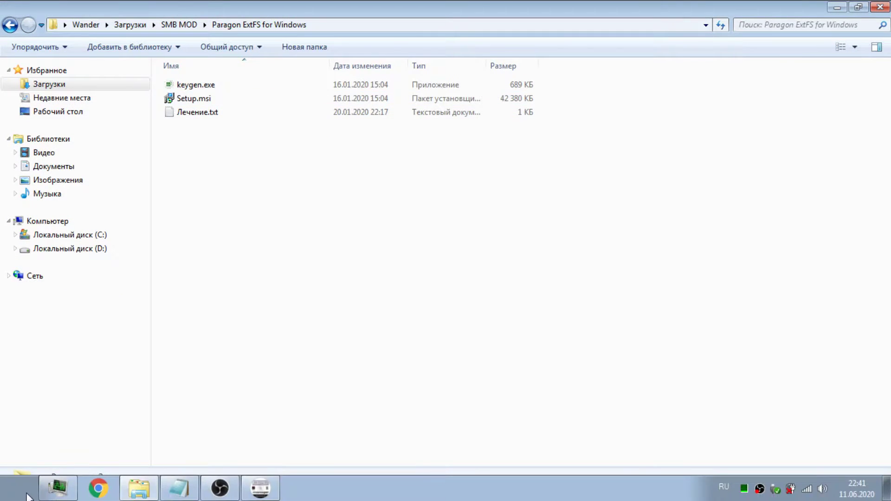
{"action": "left_click", "coordinate": [28, 496]}
{"action": "left_click", "coordinate": [52, 284]}
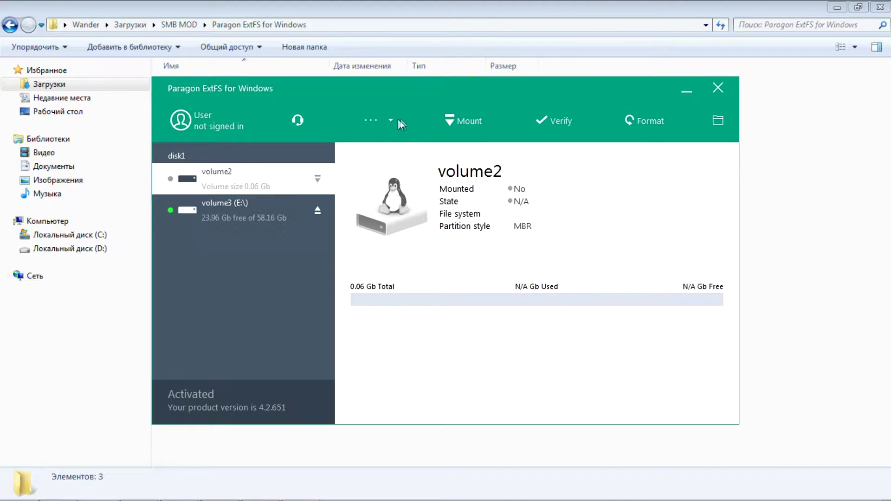
Restart the Paragon ExtFS mounting service and dismiss the completion notice
{"action": "left_click", "coordinate": [394, 120]}
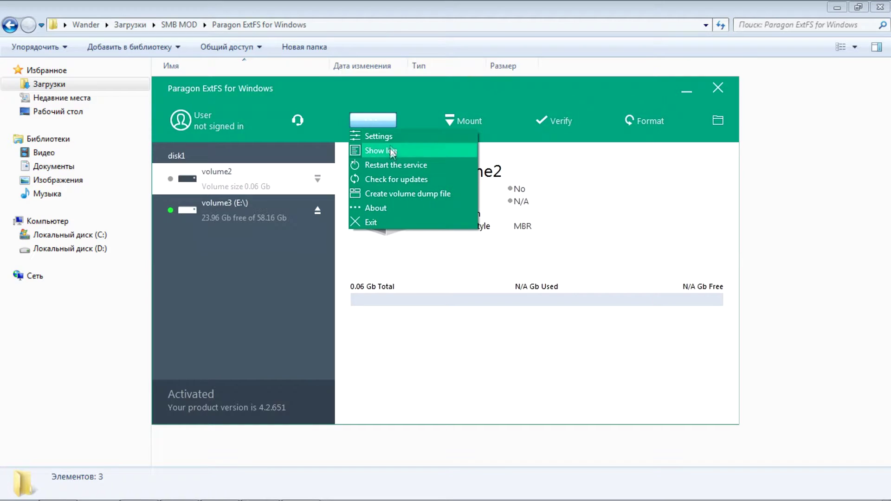
{"action": "left_click", "coordinate": [391, 165]}
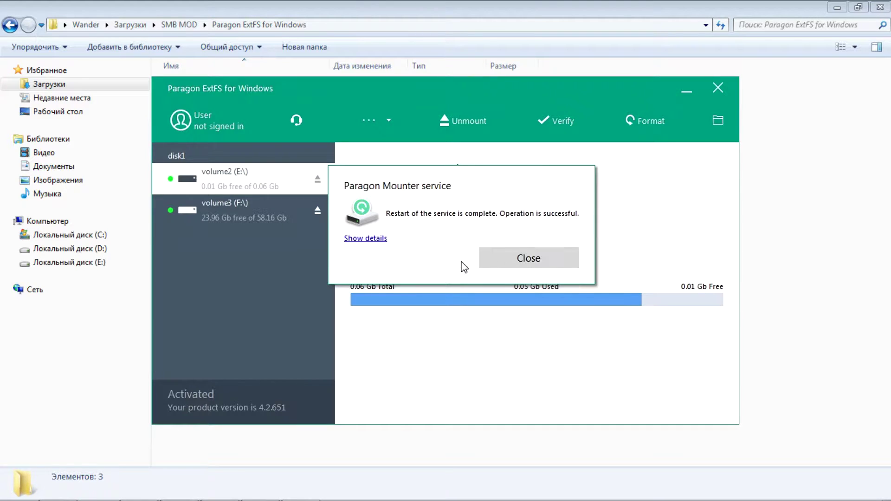
{"action": "left_click", "coordinate": [505, 262]}
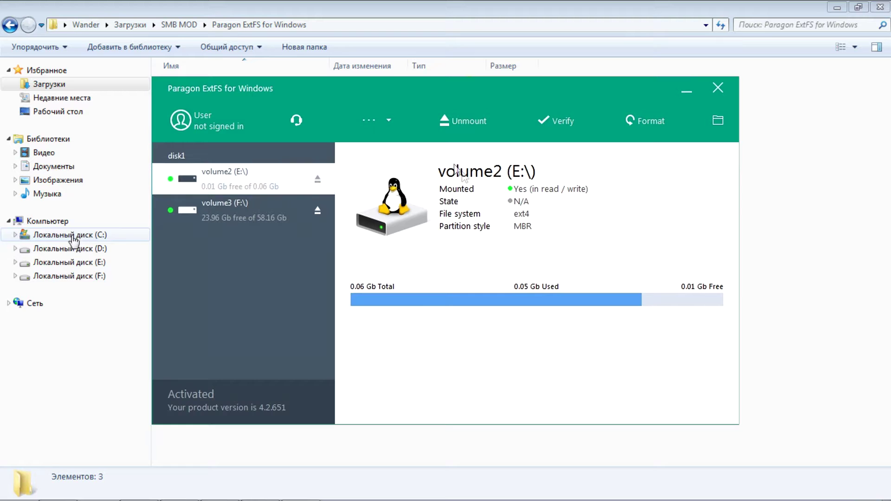
Review local disks D, E and F in the Computer view, then open the Видео library
{"action": "left_click", "coordinate": [48, 221]}
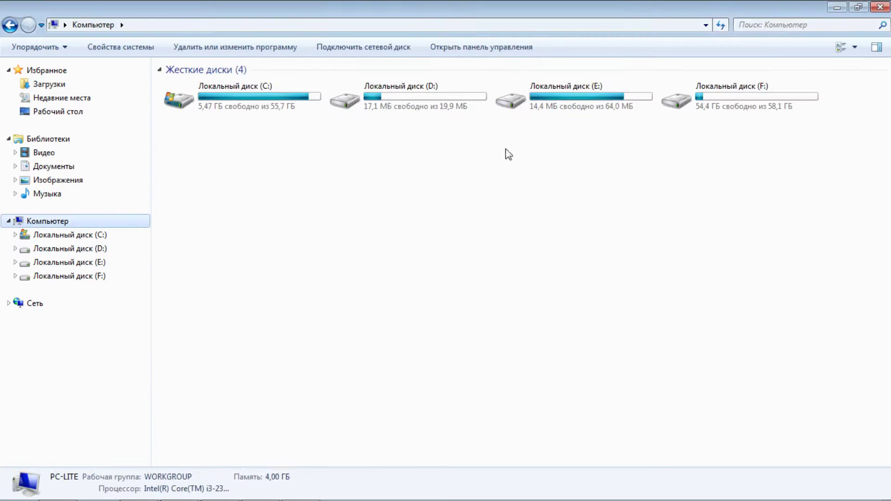
{"action": "left_click", "coordinate": [456, 103]}
{"action": "left_click", "coordinate": [567, 112]}
{"action": "left_click", "coordinate": [708, 107]}
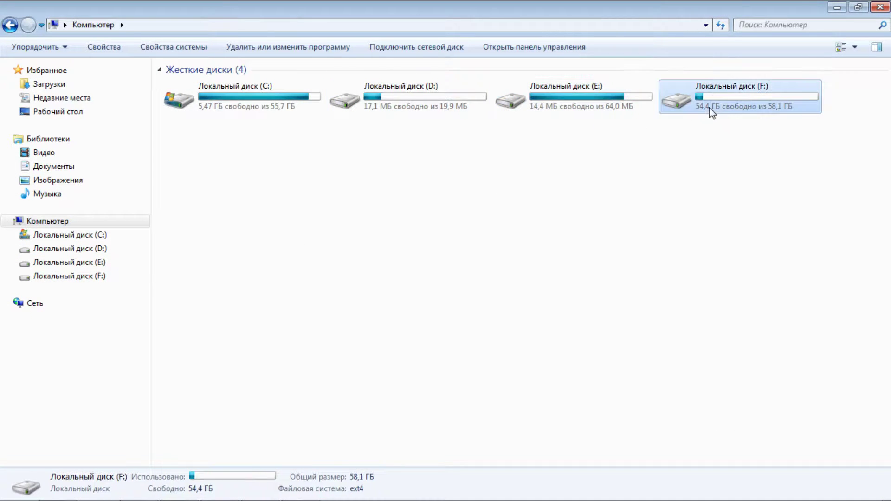
{"action": "left_click", "coordinate": [43, 153]}
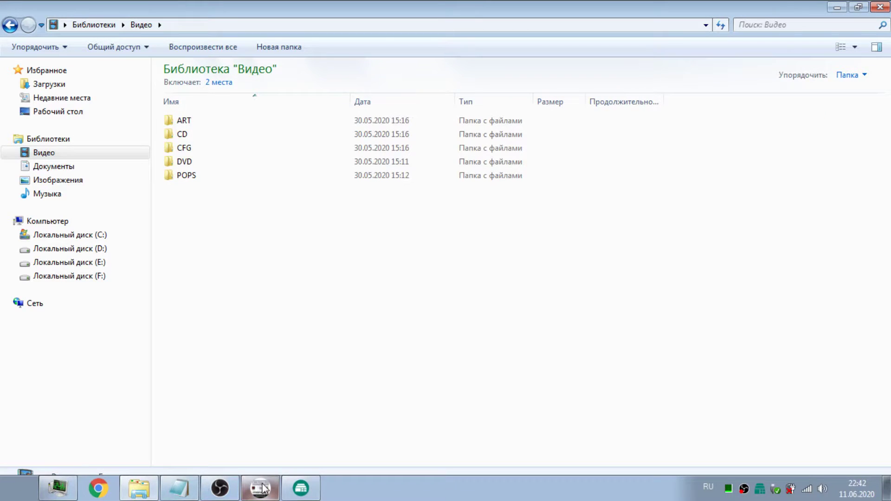
Switch to OPL Manager, choose Мои видеозаписи as the OPL folder and save the setting
{"action": "left_click", "coordinate": [260, 493]}
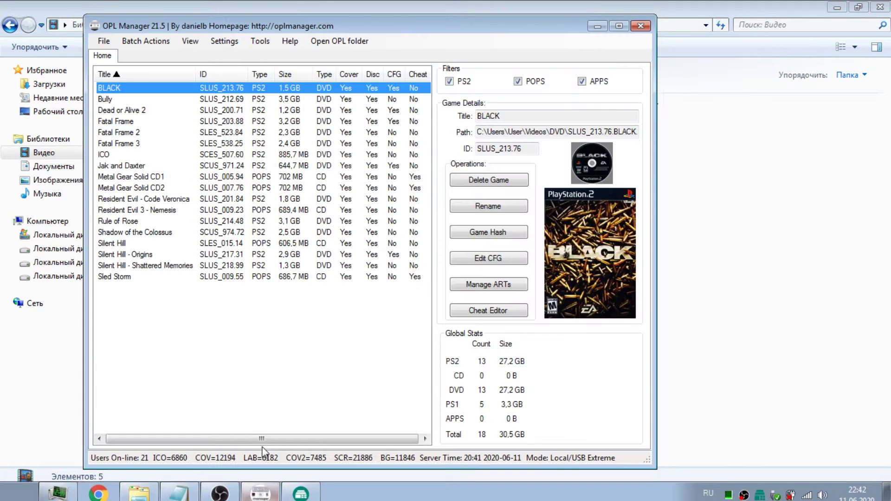
{"action": "left_click", "coordinate": [232, 40]}
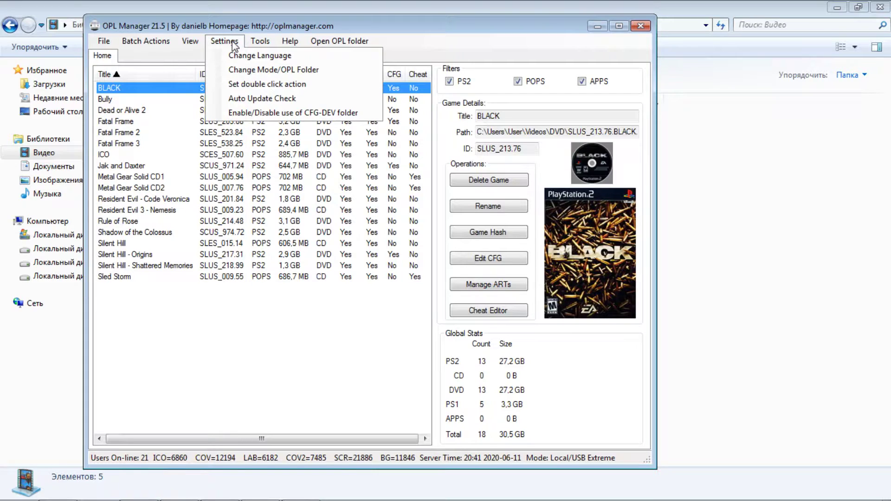
{"action": "left_click", "coordinate": [250, 71]}
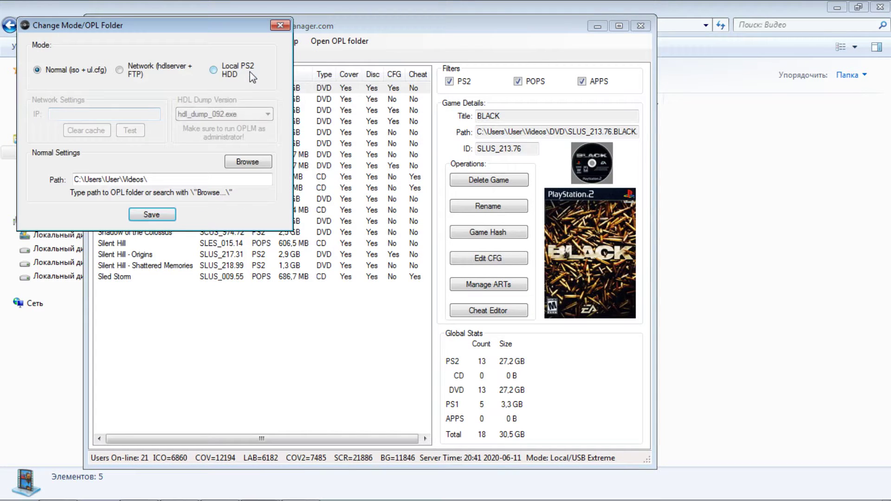
{"action": "left_click", "coordinate": [242, 164]}
{"action": "double_click", "coordinate": [398, 237]}
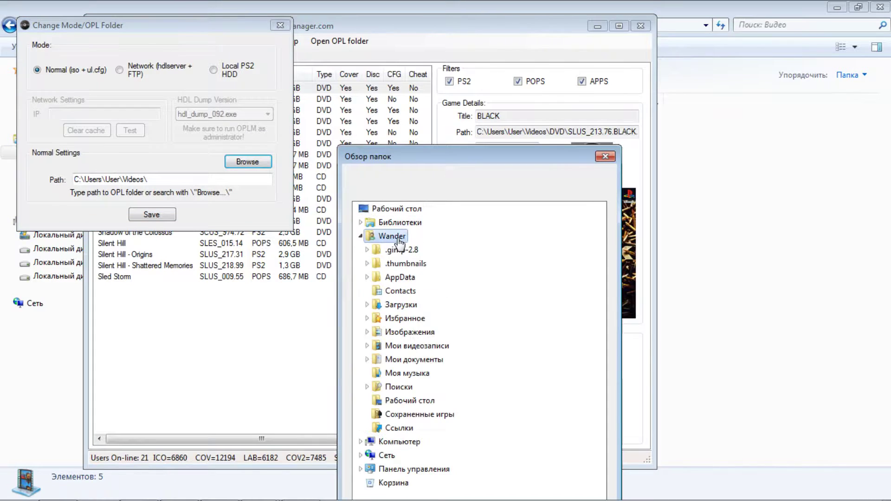
{"action": "double_click", "coordinate": [404, 346]}
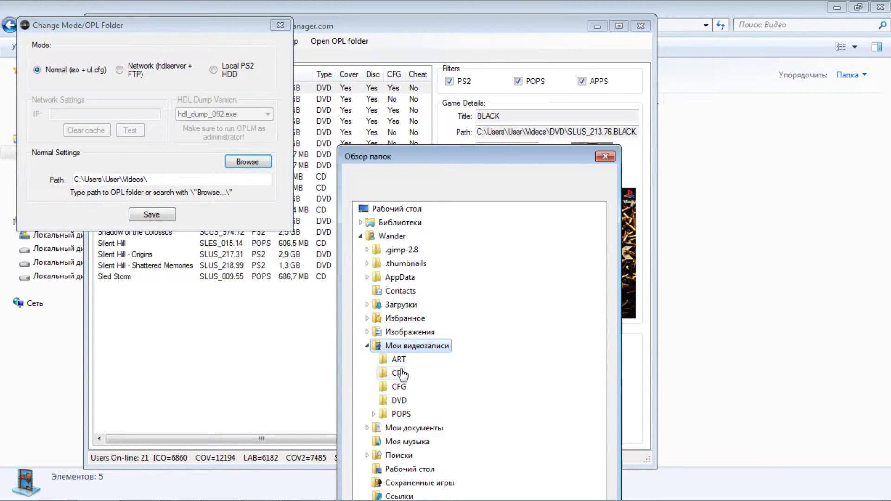
{"action": "key", "text": "Down"}
{"action": "key", "text": "Down"}
{"action": "key", "text": "Down"}
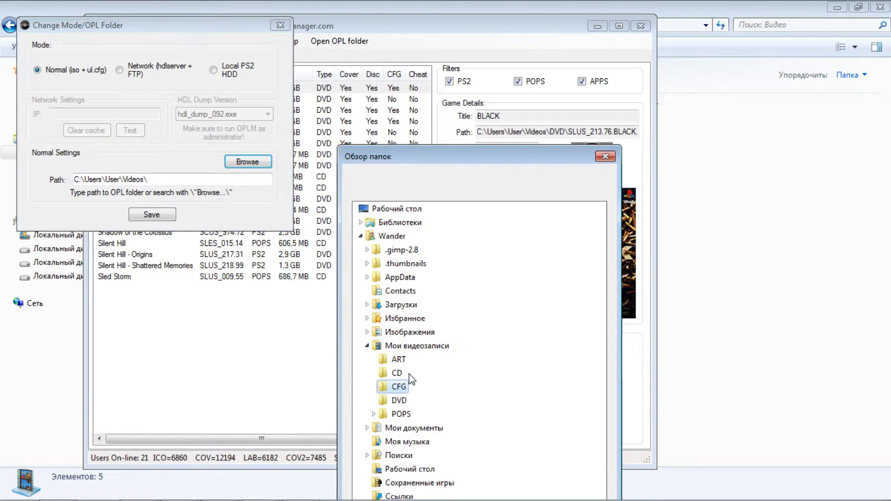
{"action": "left_click", "coordinate": [414, 347]}
{"action": "left_click_drag", "start_coordinate": [474, 159], "coordinate": [449, 15]}
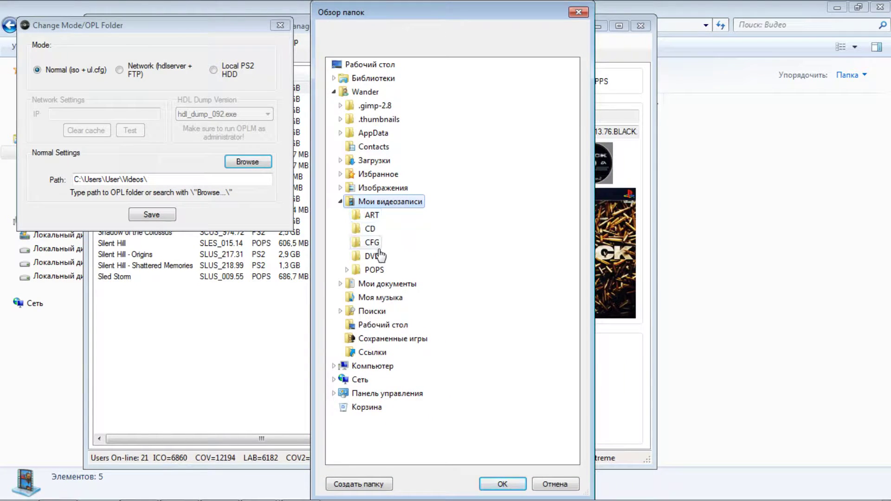
{"action": "left_click", "coordinate": [502, 483]}
{"action": "left_click", "coordinate": [152, 215]}
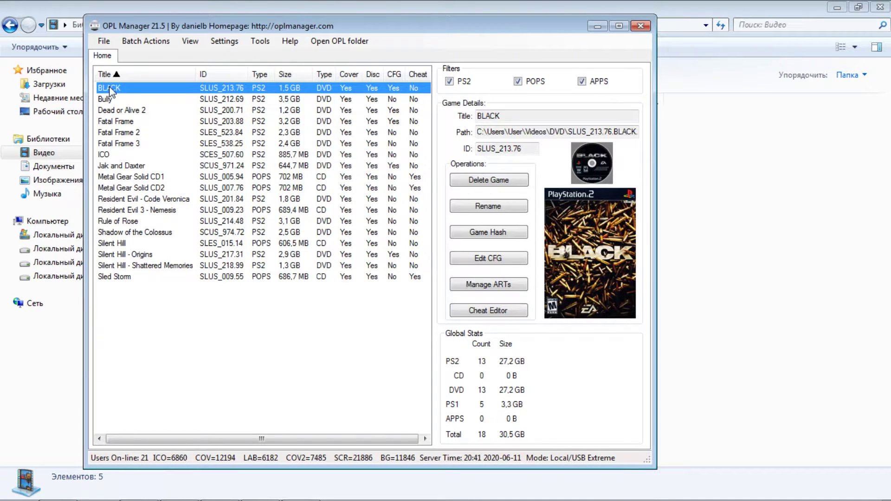
Look through the game list in OPL Manager from BLACK to Resident Evil - Code Veronica, then close the program
{"action": "key", "text": "Down"}
{"action": "key", "text": "Down"}
{"action": "key", "text": "Down"}
{"action": "key", "text": "Down"}
{"action": "key", "text": "Down"}
{"action": "key", "text": "Down"}
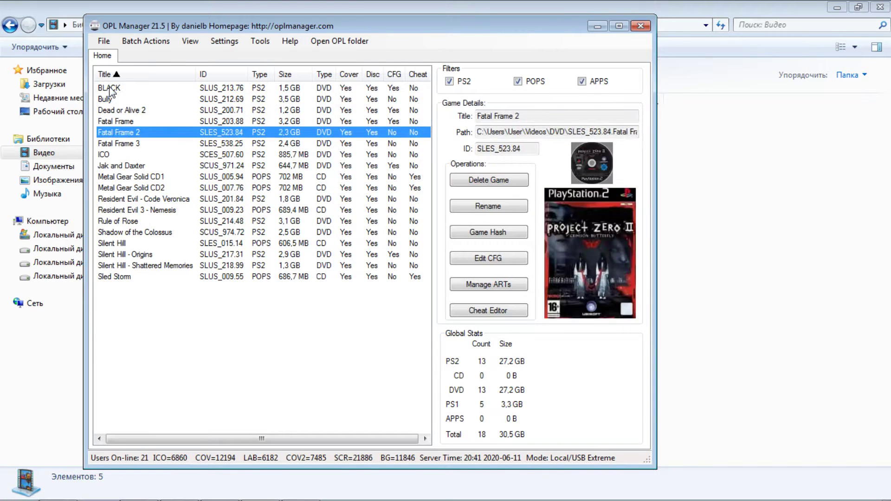
{"action": "key", "text": "Down"}
{"action": "key", "text": "Down"}
{"action": "key", "text": "Down"}
{"action": "key", "text": "Down"}
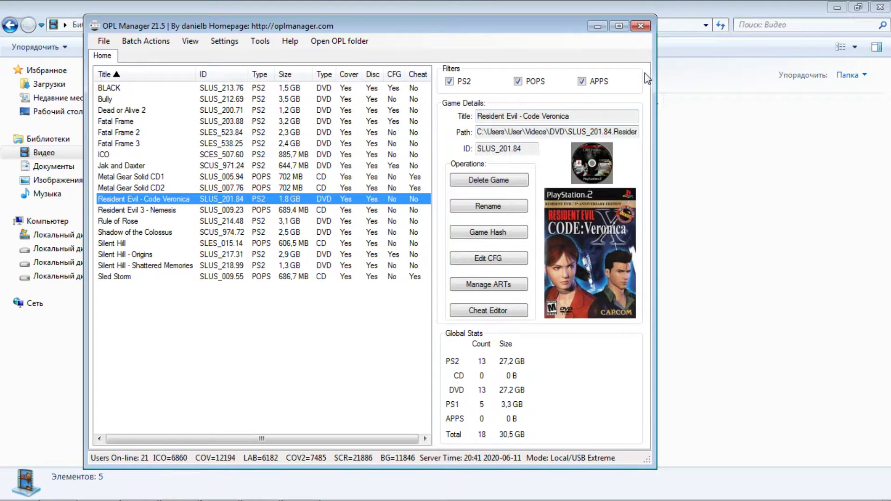
{"action": "left_click", "coordinate": [639, 26]}
Examine the contents of the ART, CFG, DVD and POPS folders in the Видео library
{"action": "double_click", "coordinate": [185, 120]}
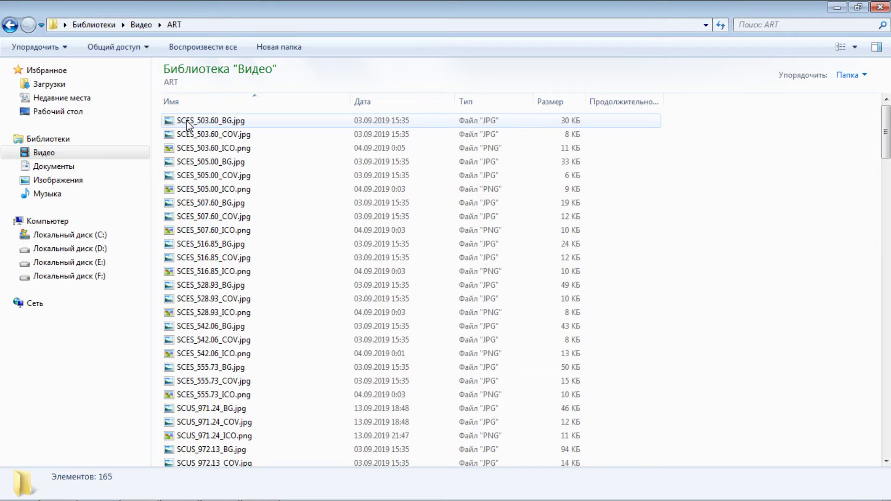
{"action": "left_click", "coordinate": [10, 25]}
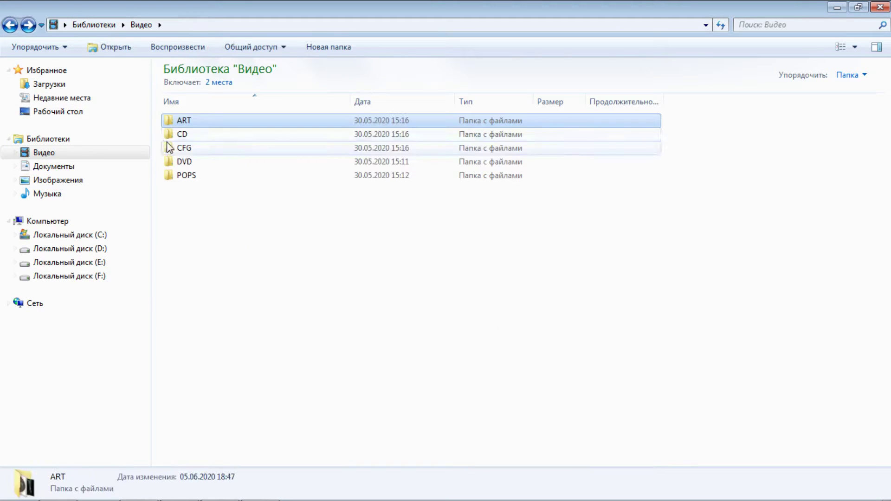
{"action": "double_click", "coordinate": [185, 149]}
{"action": "left_click_drag", "start_coordinate": [207, 320], "coordinate": [192, 118]}
{"action": "left_click", "coordinate": [11, 24]}
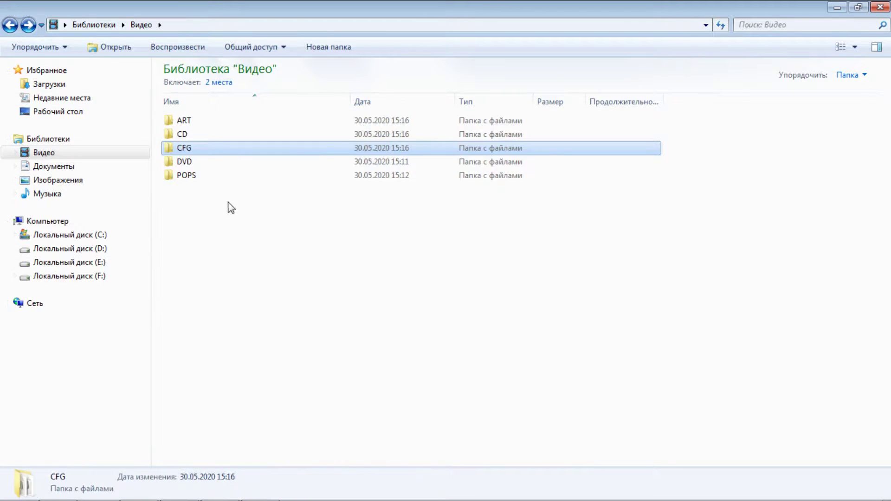
{"action": "double_click", "coordinate": [184, 162]}
{"action": "left_click_drag", "start_coordinate": [222, 318], "coordinate": [191, 117]}
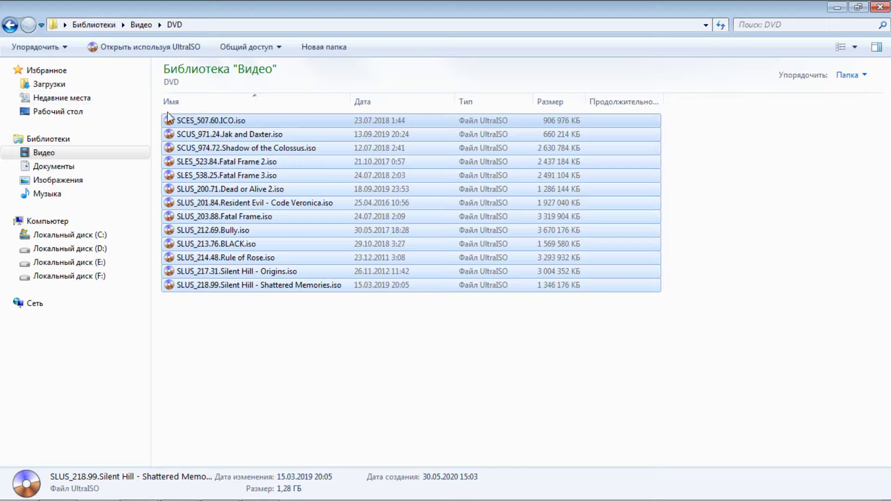
{"action": "left_click", "coordinate": [9, 24]}
{"action": "double_click", "coordinate": [188, 177]}
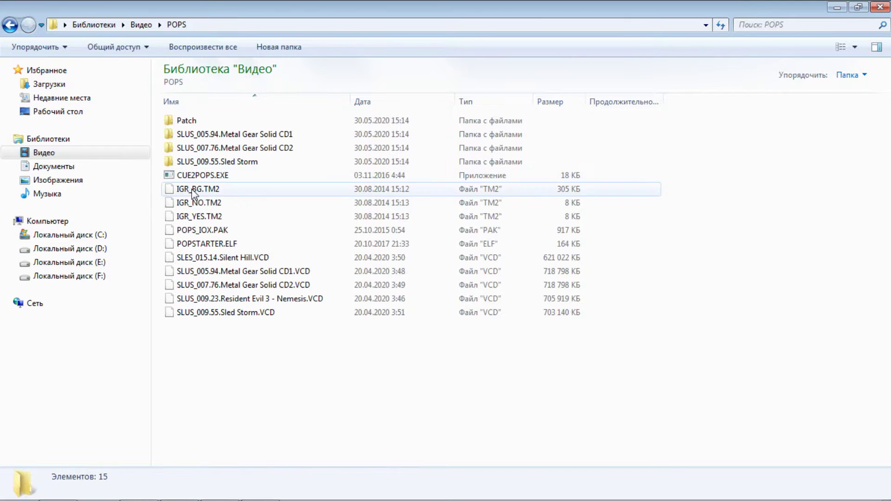
{"action": "left_click_drag", "start_coordinate": [215, 342], "coordinate": [192, 116]}
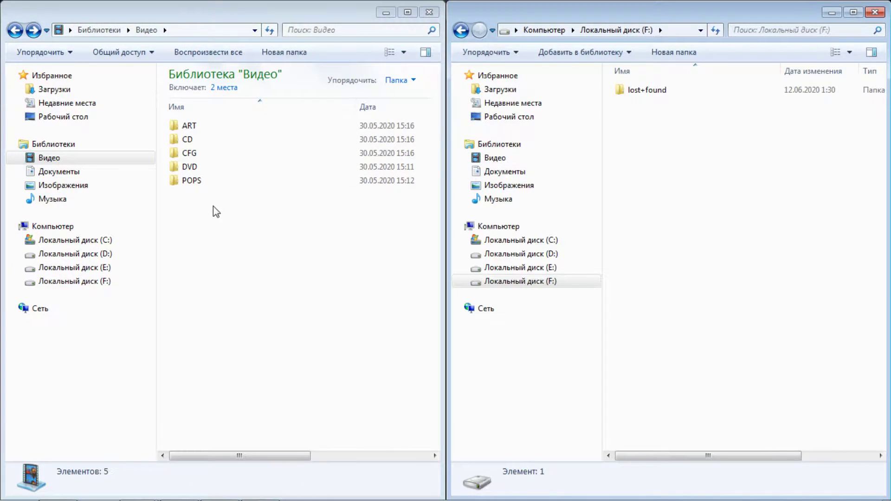
Copy the ART, CD, CFG, DVD and POPS folders from the Видео library to Local Disk F
{"action": "left_click_drag", "start_coordinate": [213, 207], "coordinate": [184, 125]}
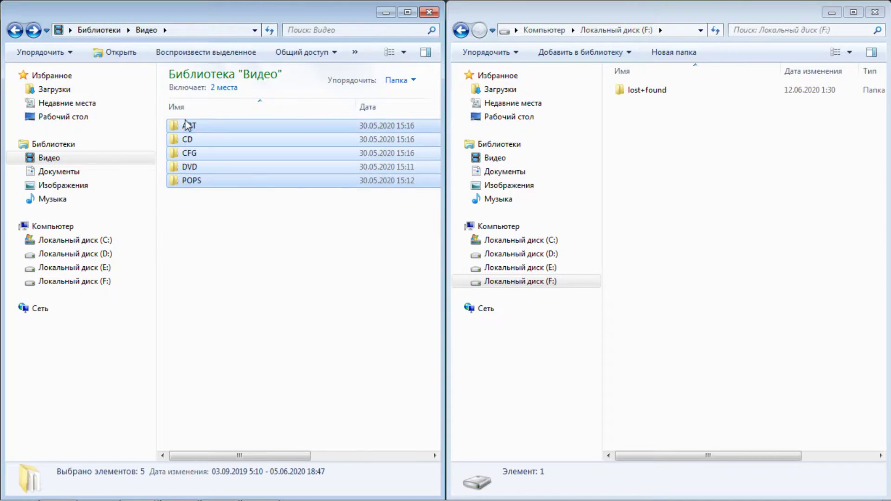
{"action": "left_click", "coordinate": [696, 216]}
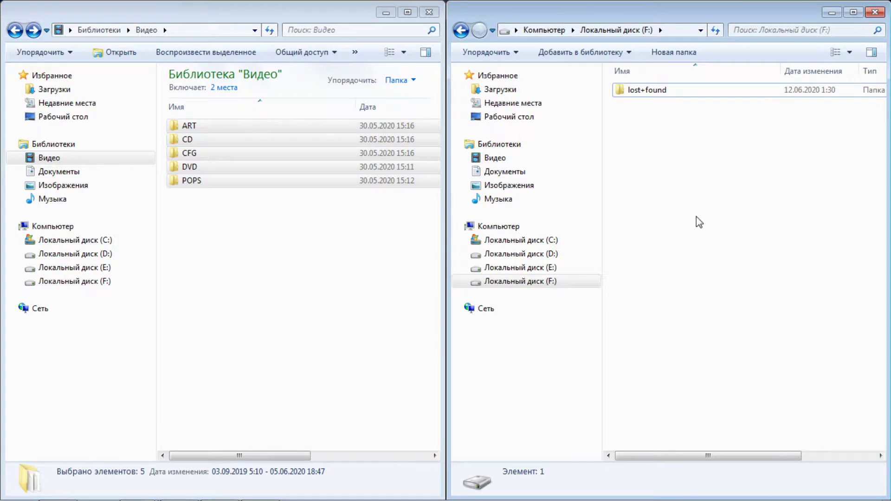
{"action": "key", "text": "ctrl+v"}
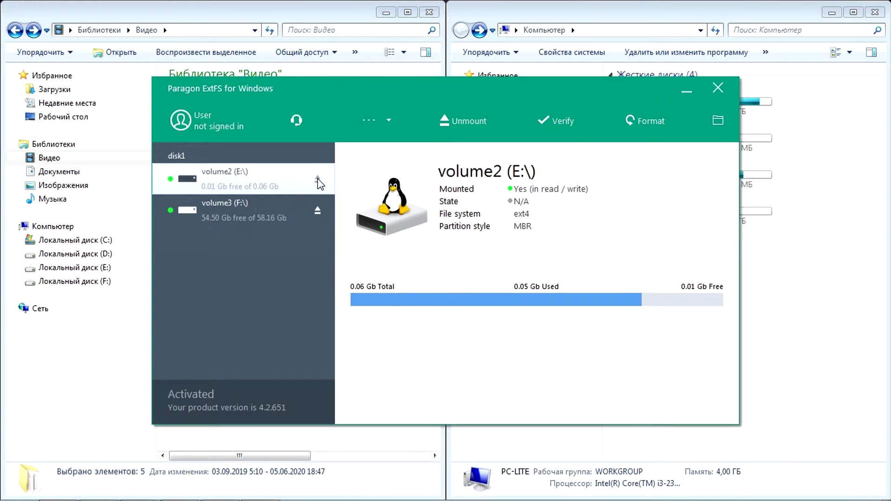
Unmount volume2 and volume3 in Paragon ExtFS and safely eject the Mass Storage Device
{"action": "left_click", "coordinate": [318, 179]}
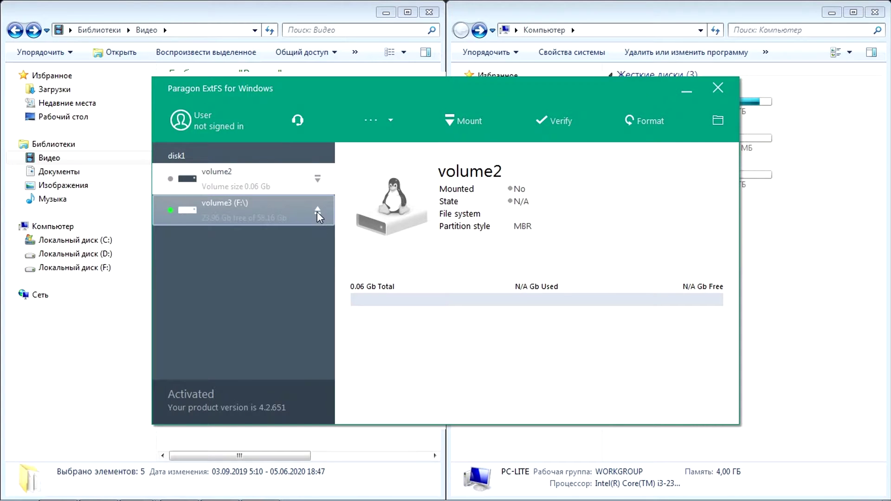
{"action": "left_click", "coordinate": [316, 217]}
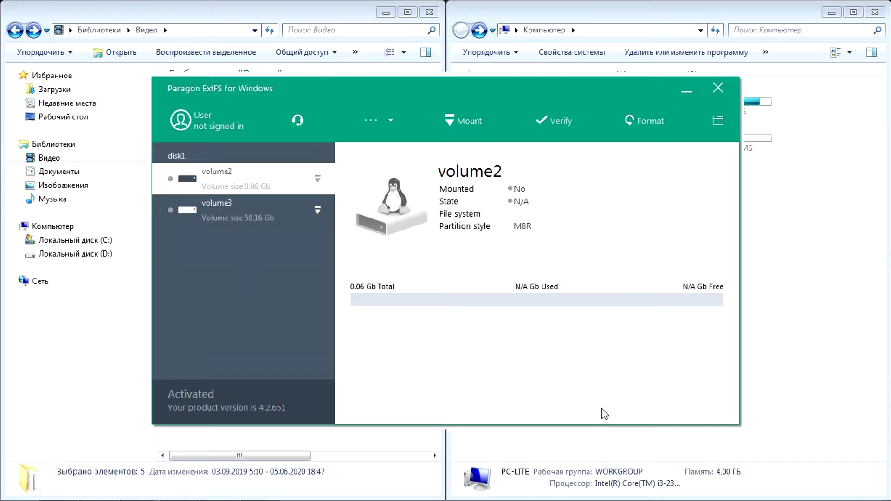
{"action": "mouse_move", "coordinate": [727, 498]}
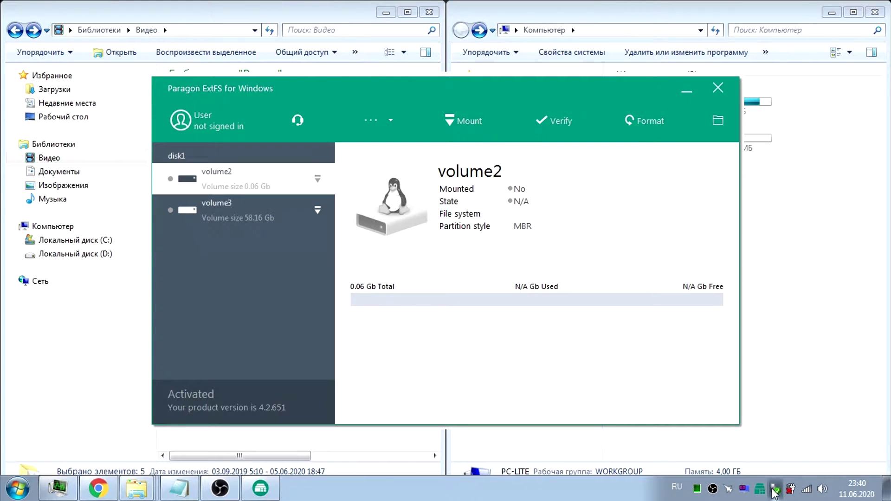
{"action": "left_click", "coordinate": [775, 487]}
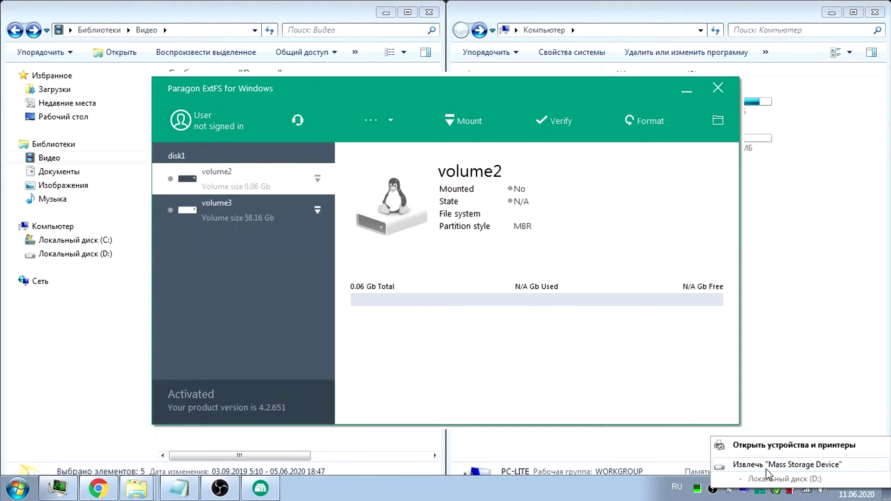
{"action": "left_click", "coordinate": [768, 467]}
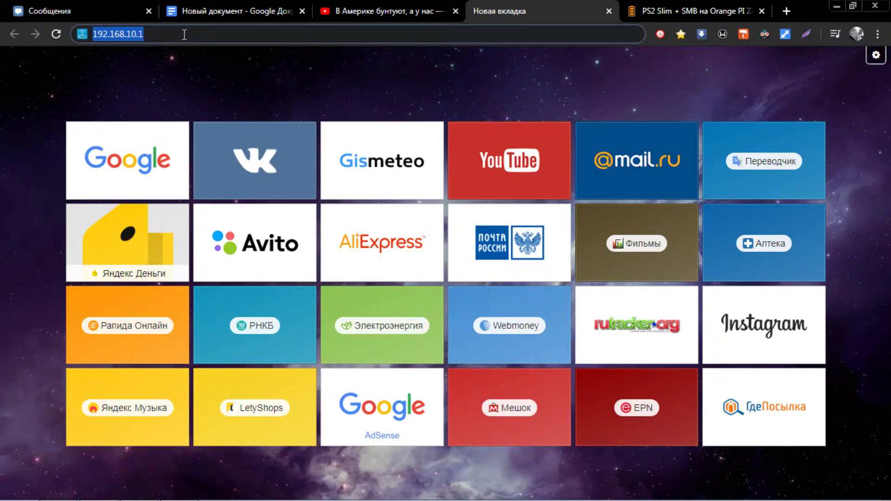
Open 192.168.10.1 in Chrome, log in to OpenWrt as root without a password and go to the password settings
{"action": "key", "text": "Return"}
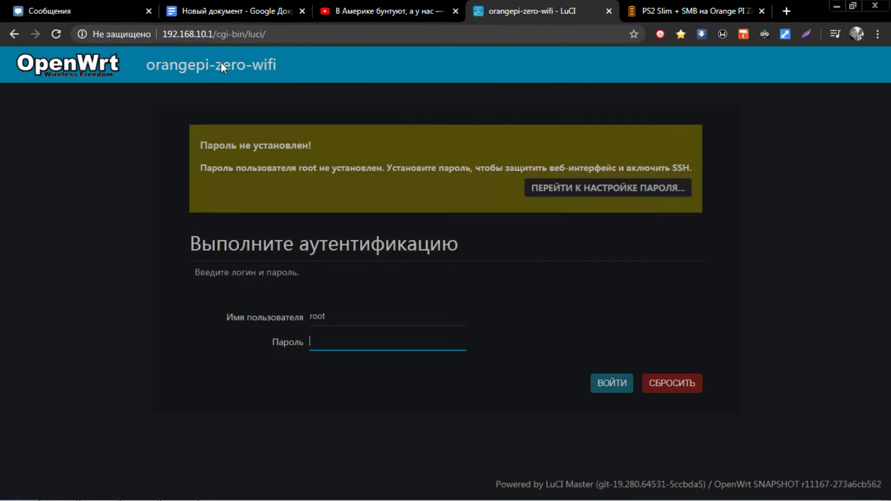
{"action": "left_click", "coordinate": [598, 386]}
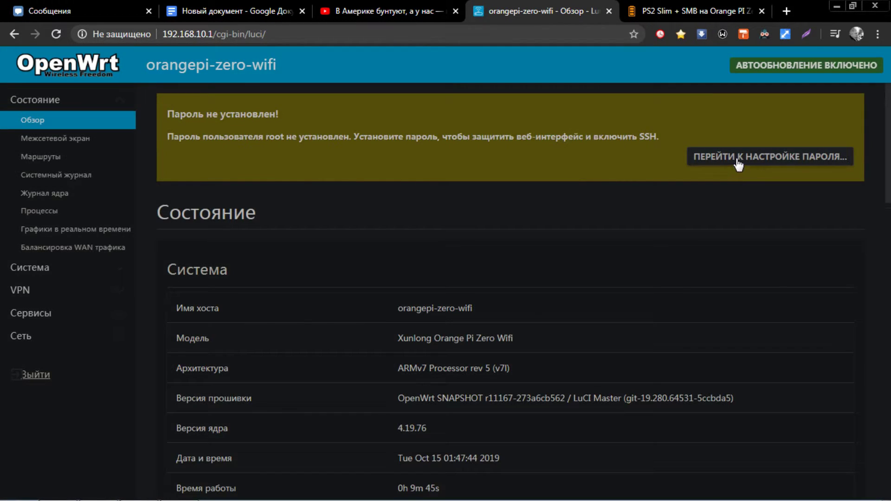
{"action": "left_click", "coordinate": [740, 157]}
Enter the router password, repeat it in the confirmation field and save it
{"action": "left_click", "coordinate": [385, 339]}
{"action": "type", "text": "••••••••"}
{"action": "left_click", "coordinate": [385, 367]}
{"action": "type", "text": "••••••"}
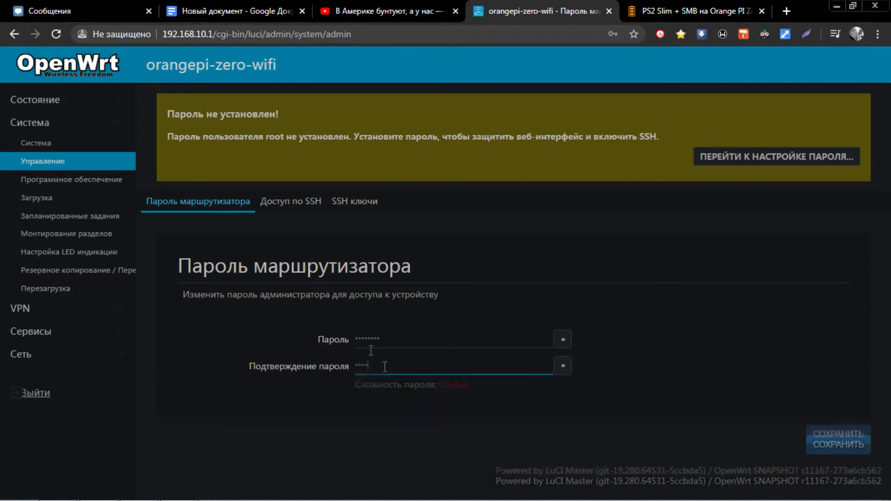
{"action": "left_click", "coordinate": [823, 446]}
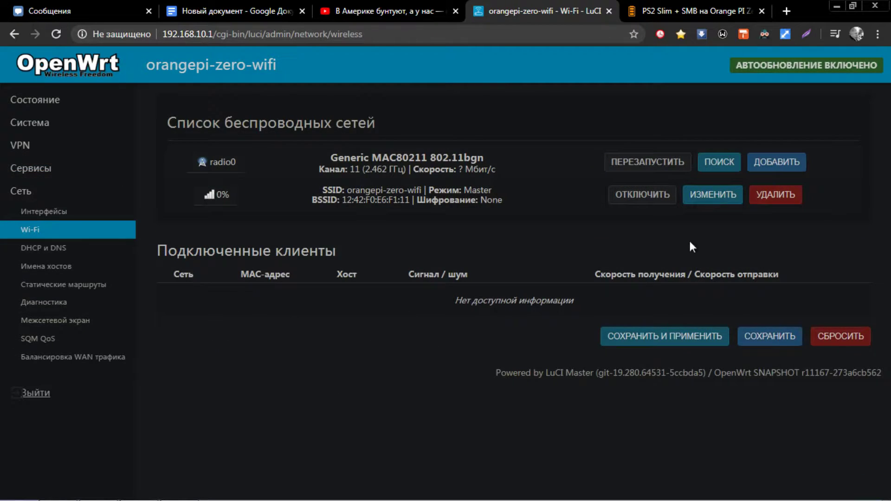
Delete the orangepi-zero-wifi wireless network in OpenWrt and save and apply the change
{"action": "left_click", "coordinate": [764, 194]}
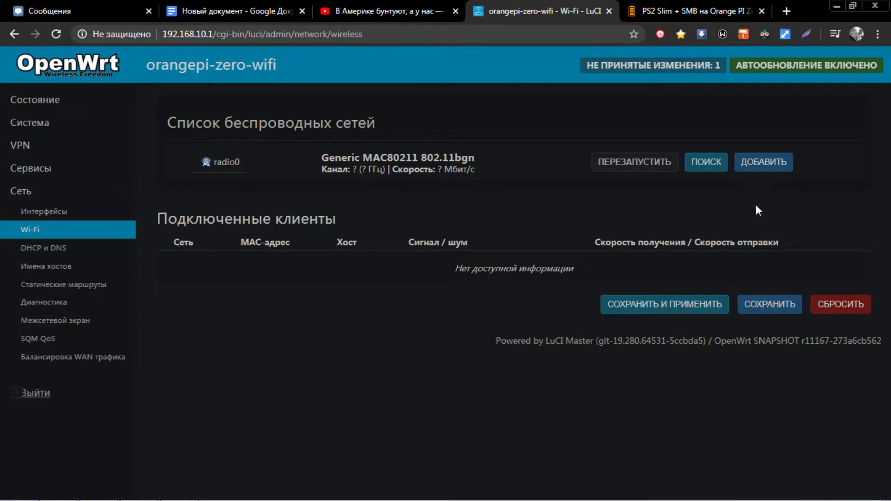
{"action": "left_click", "coordinate": [697, 306]}
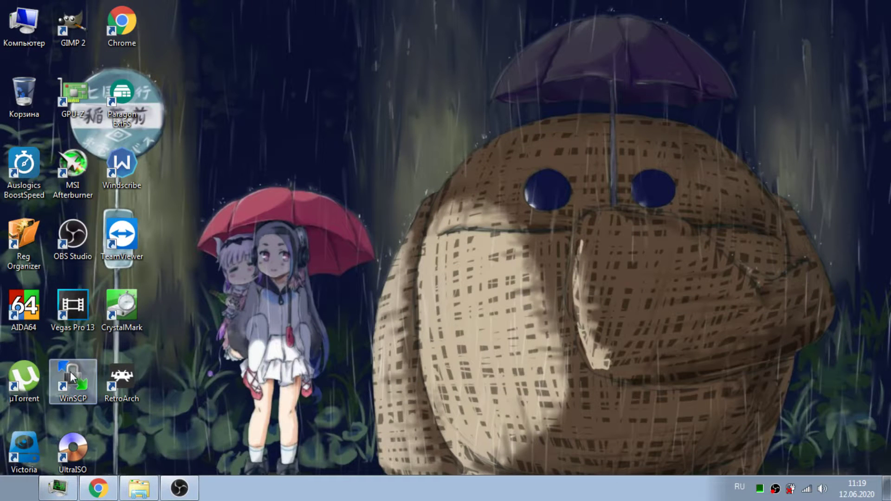
Switch to WinSCP, log in to the saved Orange PI SCP session as root and update the cached host key
{"action": "double_click", "coordinate": [70, 371]}
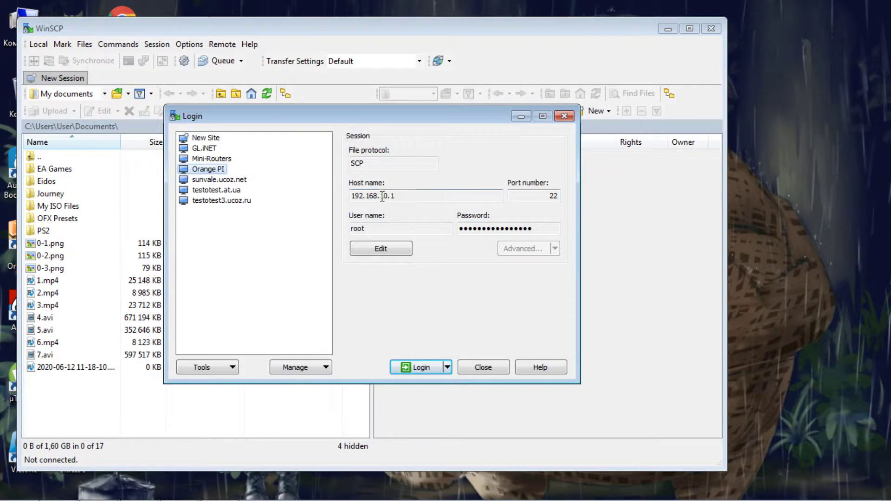
{"action": "left_click_drag", "start_coordinate": [405, 198], "coordinate": [346, 199]}
{"action": "left_click_drag", "start_coordinate": [368, 163], "coordinate": [348, 167]}
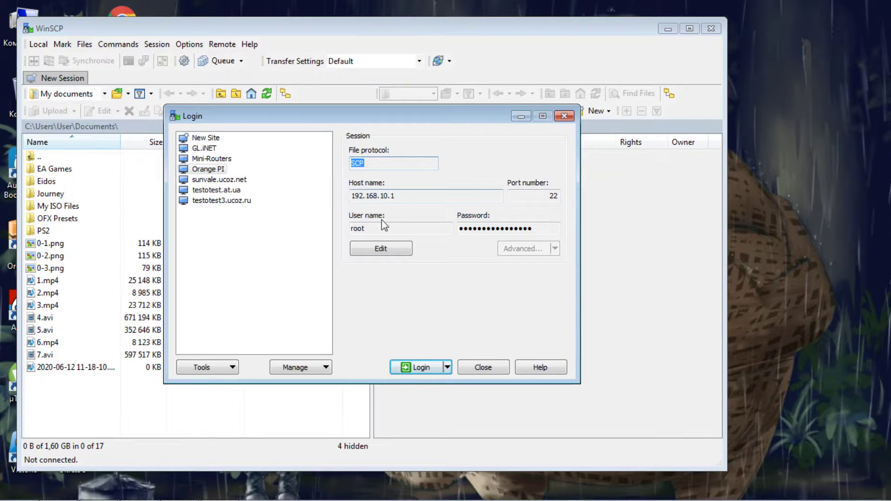
{"action": "left_click_drag", "start_coordinate": [376, 228], "coordinate": [344, 228]}
{"action": "left_click_drag", "start_coordinate": [521, 228], "coordinate": [458, 228]}
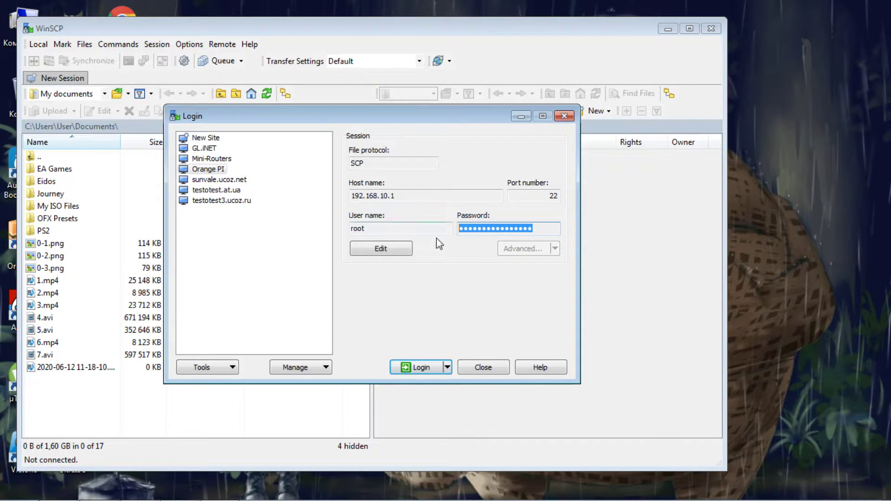
{"action": "left_click", "coordinate": [421, 367]}
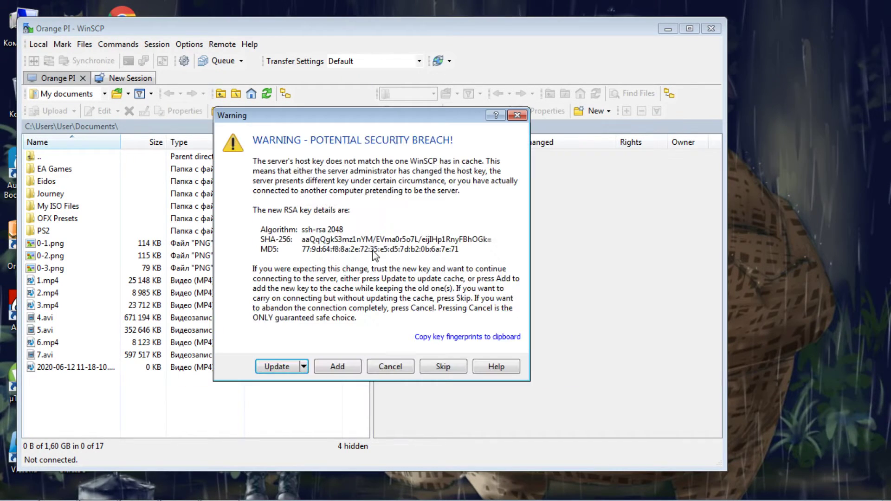
{"action": "left_click", "coordinate": [277, 366]}
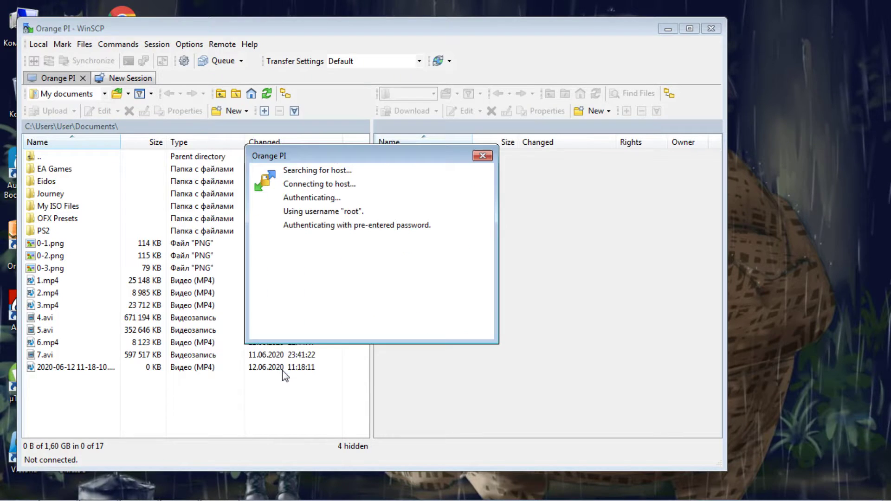
In /etc/config/network, replace the lan interface's proto and ipaddr lines with 'static' and '192.168.1.1', and save the file
{"action": "double_click", "coordinate": [473, 173]}
{"action": "double_click", "coordinate": [475, 173]}
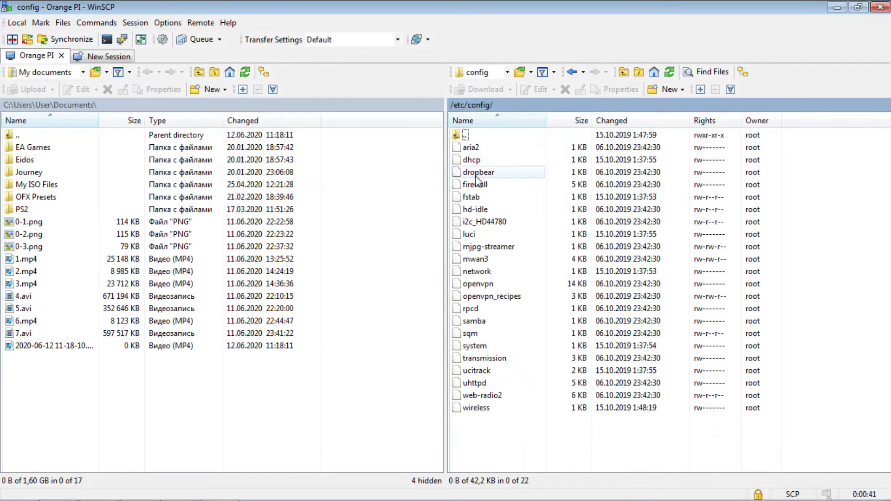
{"action": "double_click", "coordinate": [488, 273]}
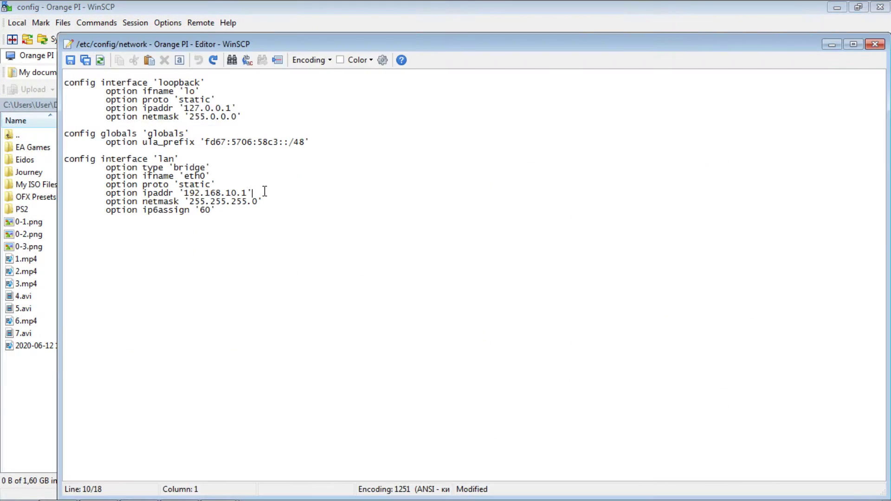
{"action": "left_click_drag", "start_coordinate": [265, 192], "coordinate": [60, 186]}
{"action": "right_click", "coordinate": [144, 188]}
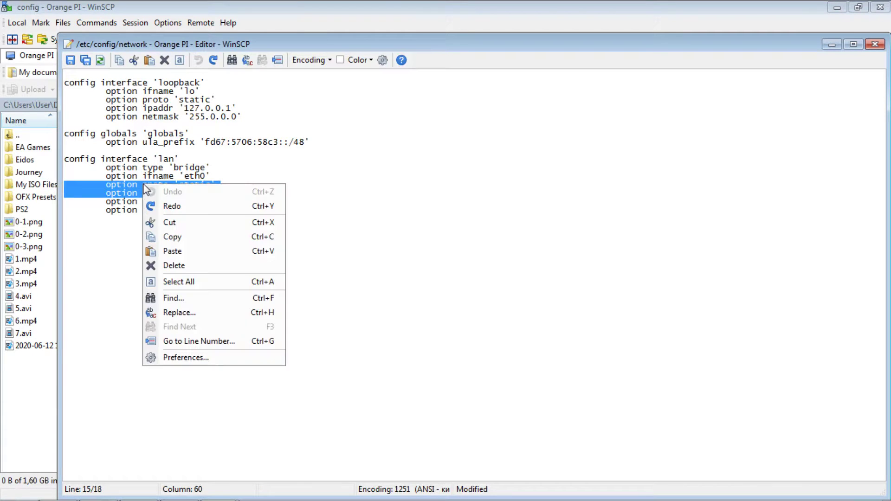
{"action": "left_click", "coordinate": [172, 250]}
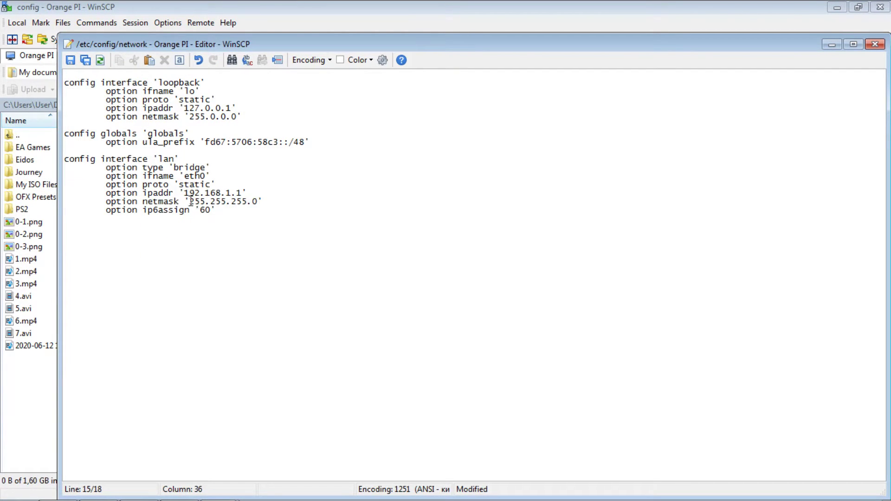
{"action": "left_click_drag", "start_coordinate": [256, 193], "coordinate": [55, 183]}
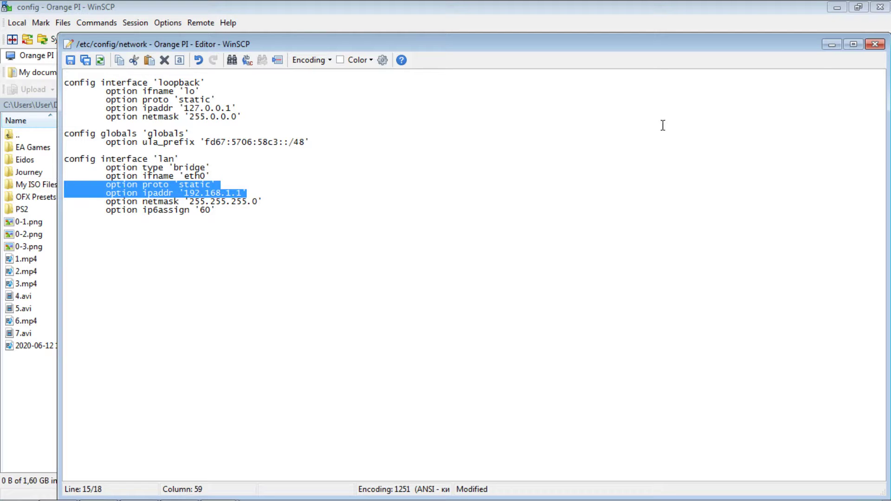
{"action": "left_click", "coordinate": [874, 44]}
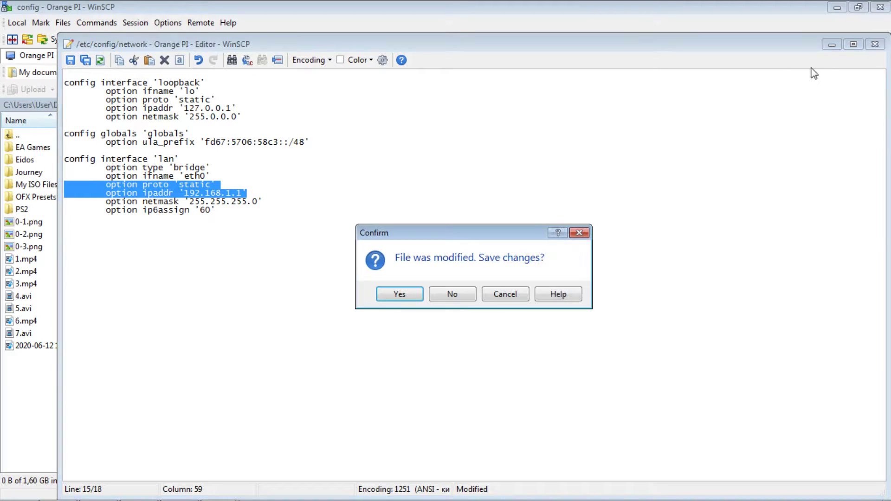
{"action": "left_click", "coordinate": [405, 295]}
Add a 'mount' section to /etc/config/fstab with target '/mnt/usb', device '/dev/mmcblk0p3', enabled '1' and options 'rw,nosuid,nodev,noatime,nodiratime'
{"action": "left_click", "coordinate": [476, 200]}
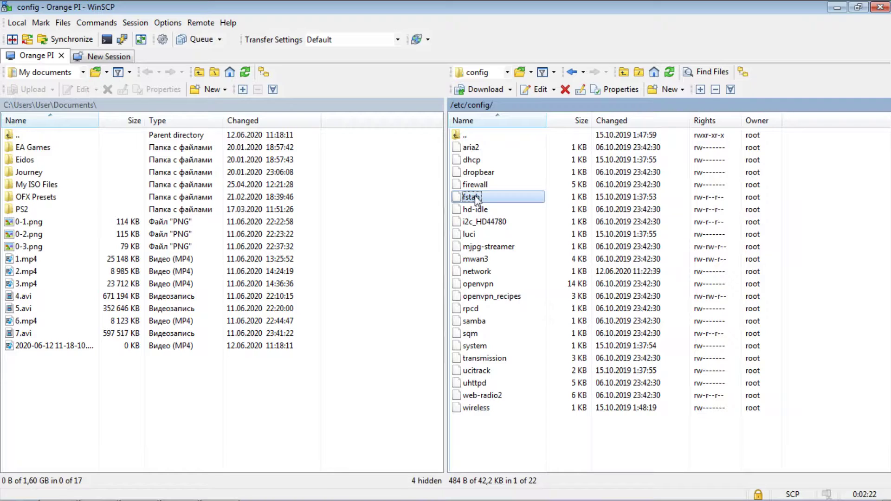
{"action": "double_click", "coordinate": [476, 200]}
{"action": "type", "text": "config 'mount'   option target '/mnt/usb'   option device '/dev/mmcblk0p3'   option enabled '1'   option options 'rw,nosuid,nodev,noatime,nodiratime'"}
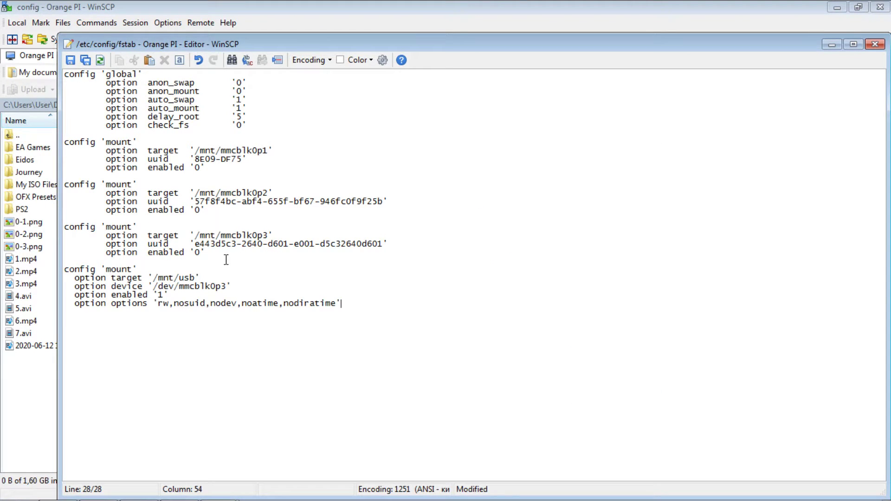
Delete the fstab mount section targeting '/mnt/mmcblk0p3' with its leftover blank lines, and save the file
{"action": "left_click_drag", "start_coordinate": [190, 235], "coordinate": [277, 236]}
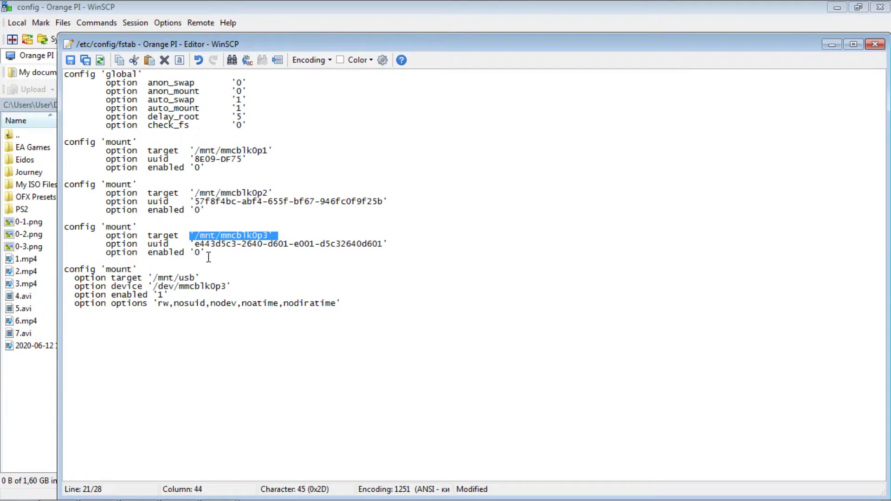
{"action": "left_click_drag", "start_coordinate": [208, 257], "coordinate": [41, 227]}
{"action": "key", "text": "Delete"}
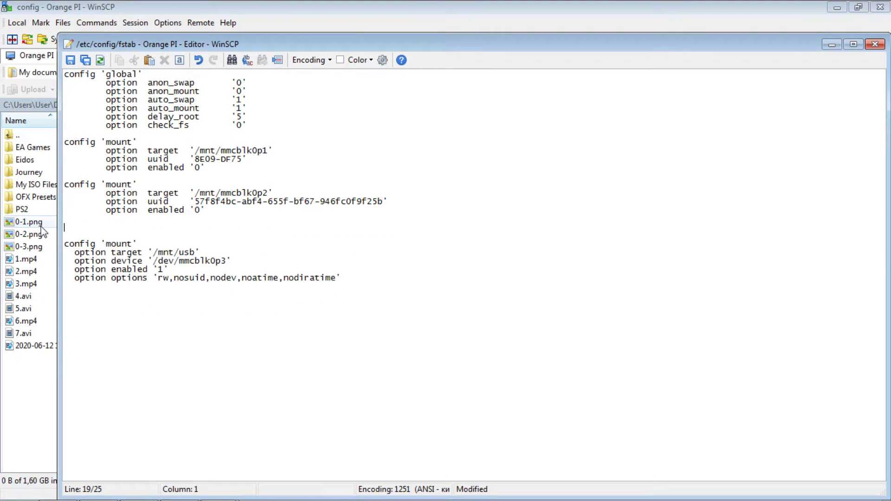
{"action": "key", "text": "BackSpace"}
{"action": "key", "text": "BackSpace"}
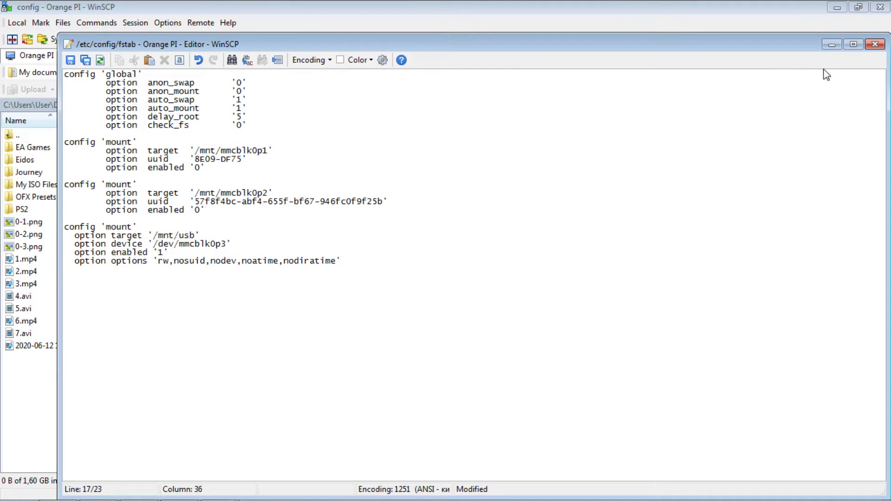
{"action": "left_click", "coordinate": [875, 44]}
{"action": "left_click", "coordinate": [402, 294]}
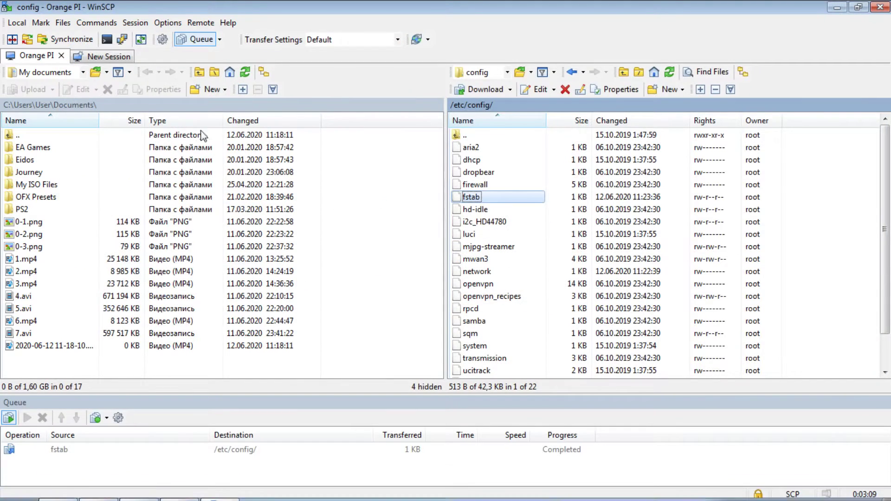
Create the mount folder on the Orange Pi by running mkdir /mnt/usb in the console
{"action": "left_click", "coordinate": [106, 40]}
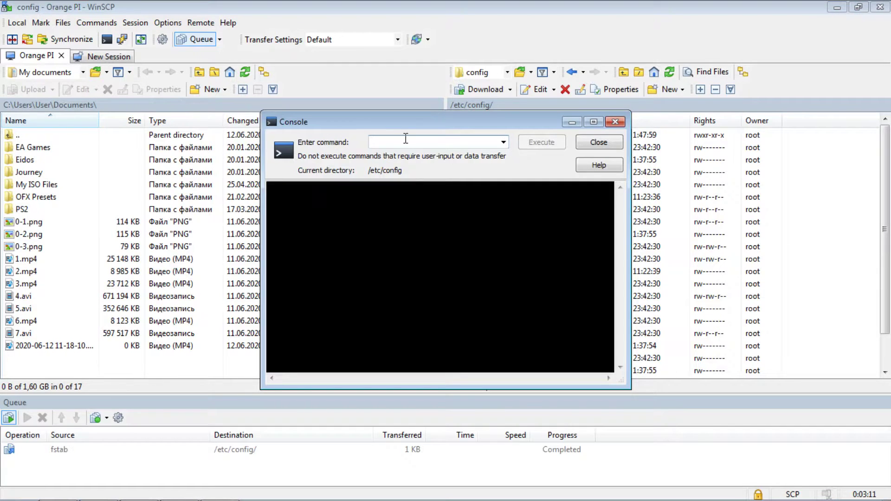
{"action": "type", "text": "mkdir /mnt/usb"}
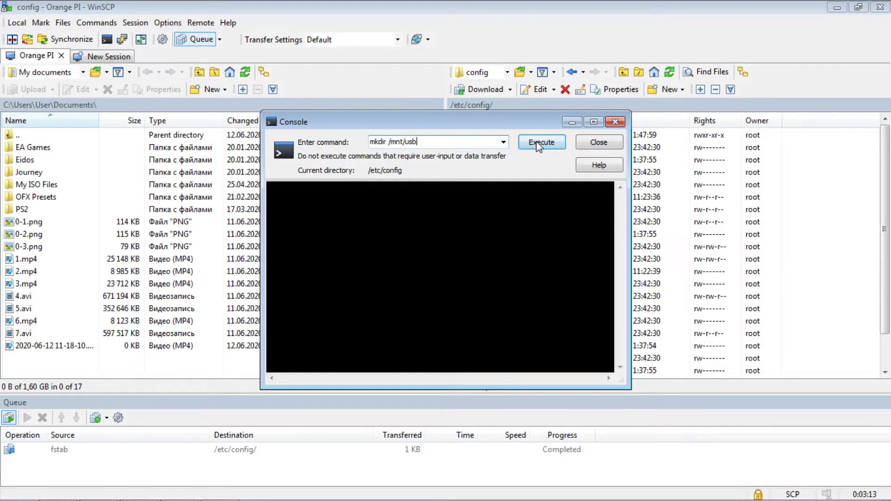
{"action": "left_click", "coordinate": [537, 144]}
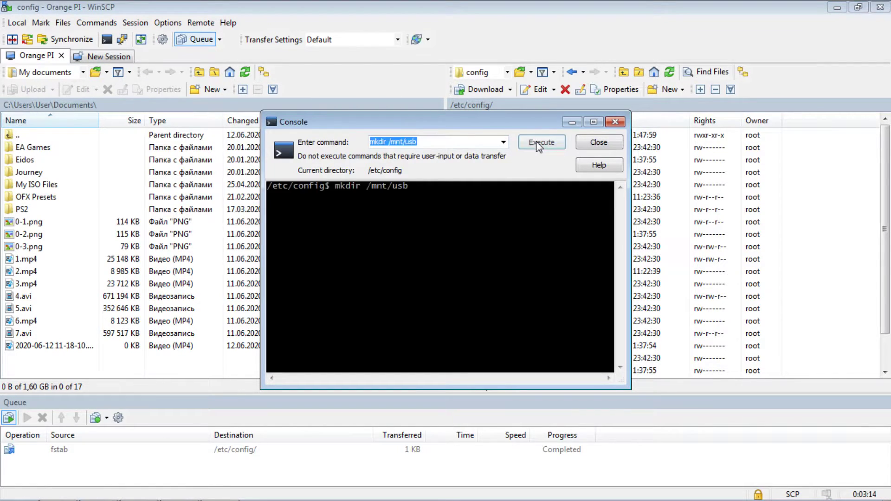
{"action": "left_click", "coordinate": [614, 121]}
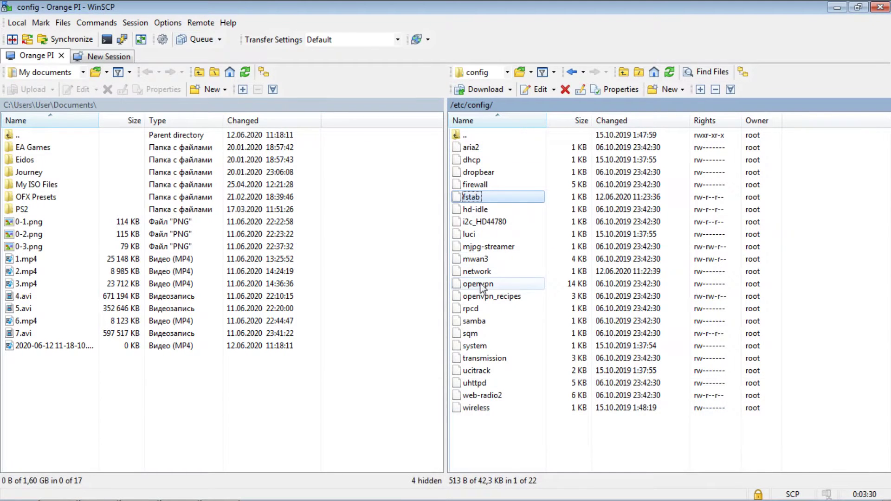
Append a 'sambashare' named 'PS2SMB' to /etc/config/samba with path '/mnt/usb', guest_ok 'yes', create_mask and dir_mask '0777', read_only 'no', and save
{"action": "left_click", "coordinate": [481, 322]}
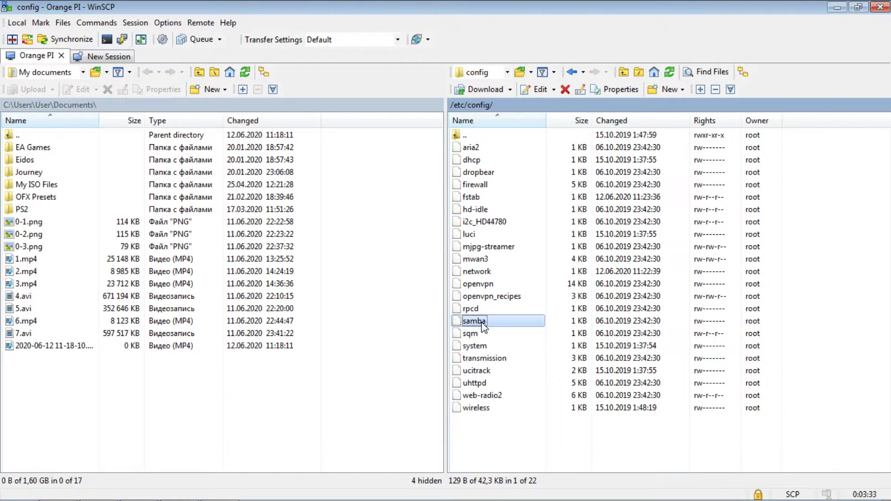
{"action": "double_click", "coordinate": [482, 324]}
{"action": "left_click", "coordinate": [174, 158]}
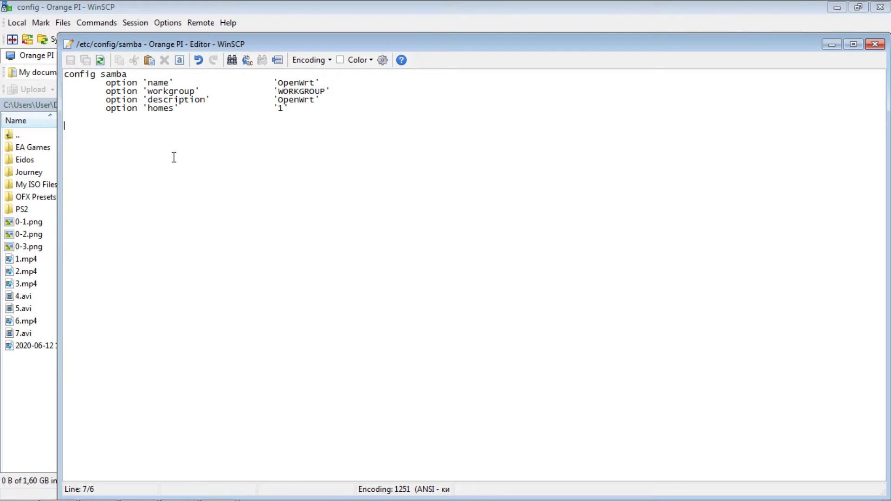
{"action": "type", "text": "config 'sambashare'   option 'name' 'PS2SMB'   option 'path' '/mnt/usb'   option 'guest_ok' 'yes'   option 'create_mask' '0777'   option 'dir_mask' '0777'   option 'read_only' 'no'"}
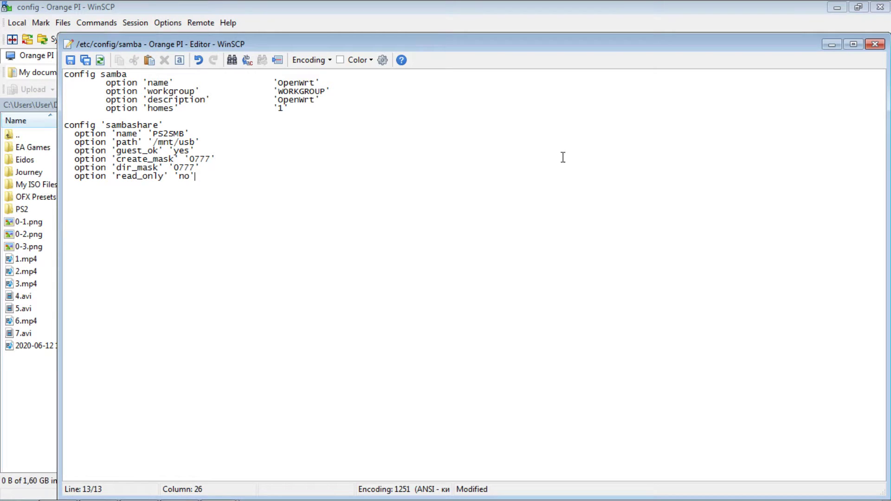
{"action": "left_click", "coordinate": [875, 44]}
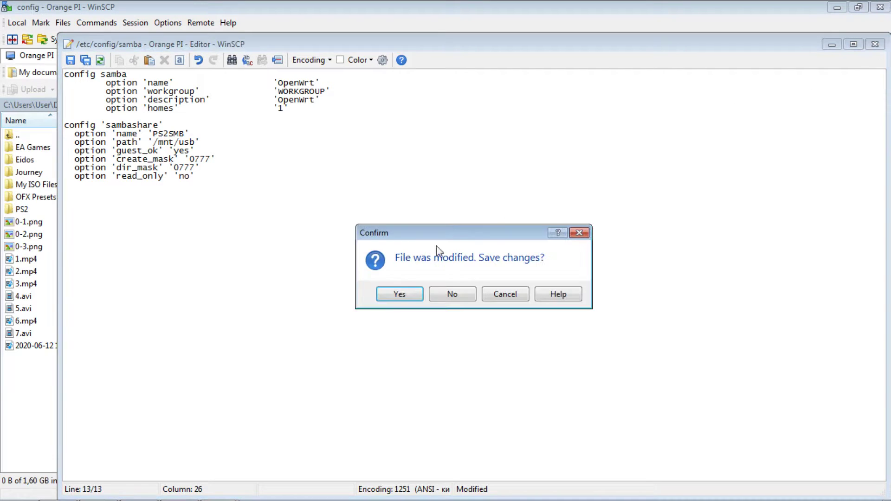
{"action": "left_click", "coordinate": [402, 296]}
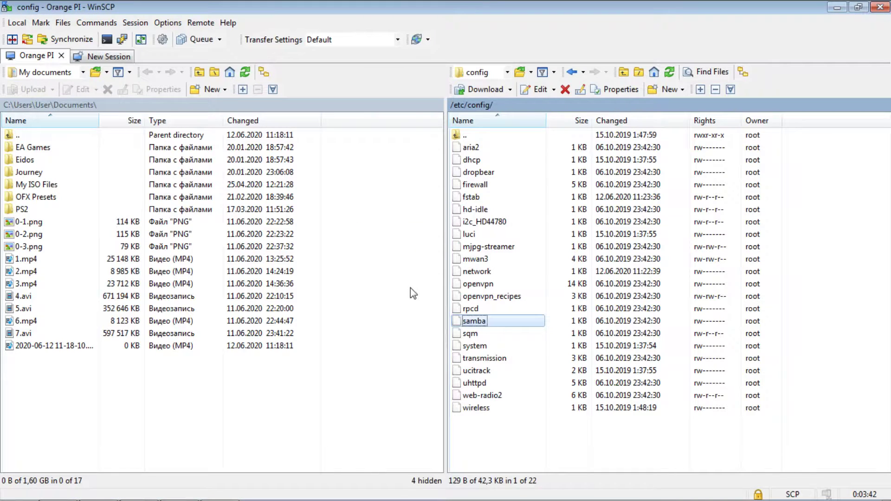
Set use sendfile to no in /etc/samba/smb.conf.template and save the file
{"action": "double_click", "coordinate": [465, 134]}
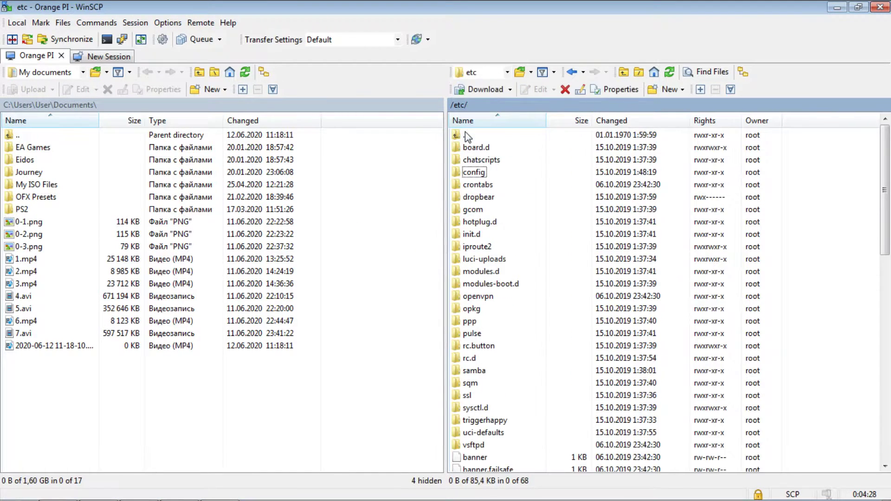
{"action": "double_click", "coordinate": [474, 370]}
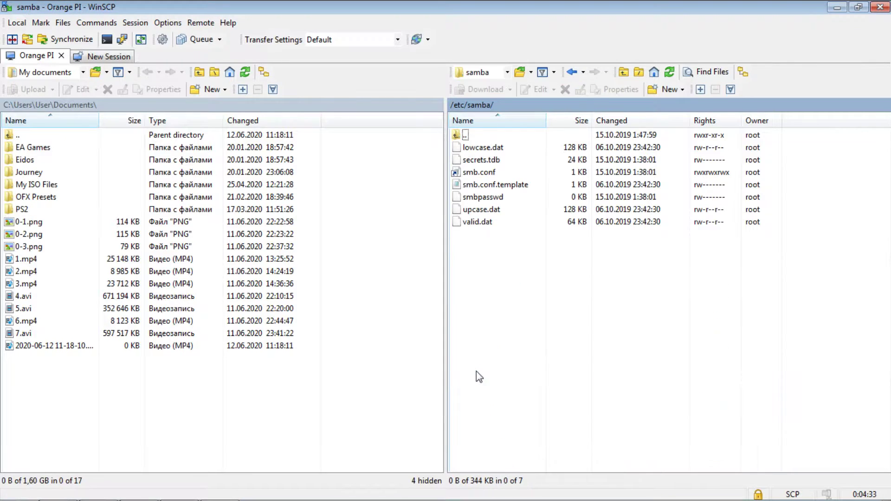
{"action": "double_click", "coordinate": [492, 184]}
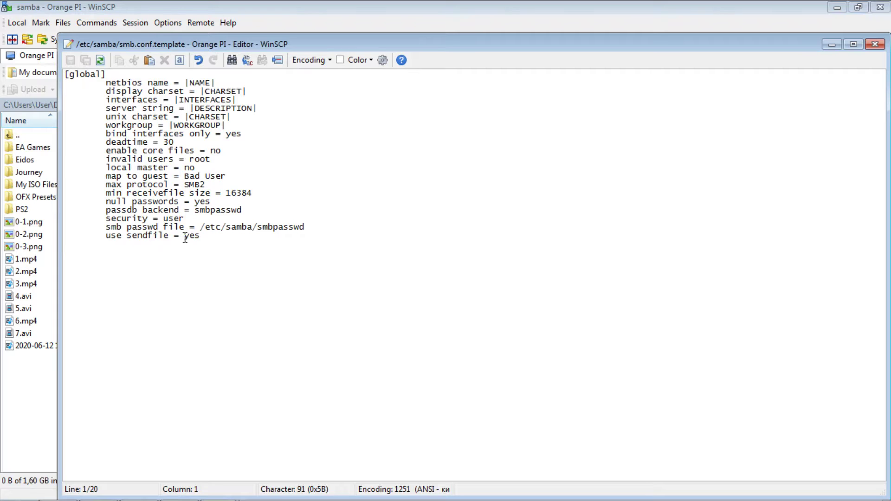
{"action": "double_click", "coordinate": [187, 237]}
{"action": "key", "text": "Delete"}
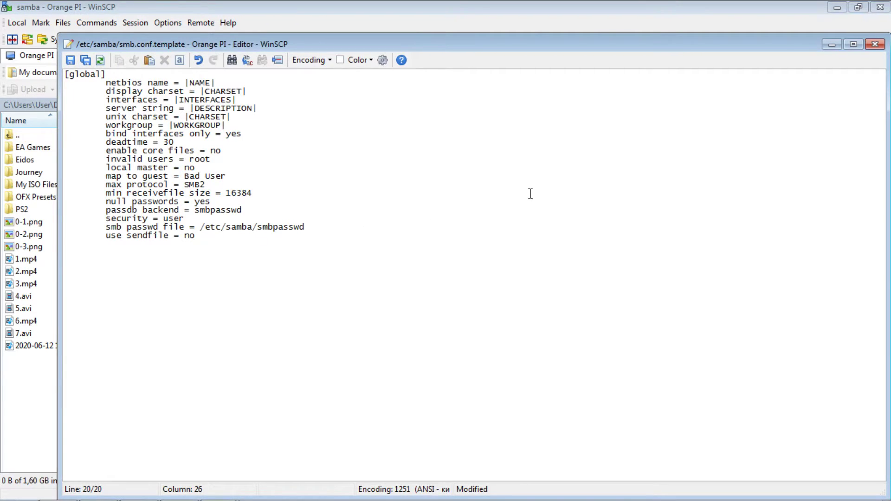
{"action": "left_click", "coordinate": [875, 44]}
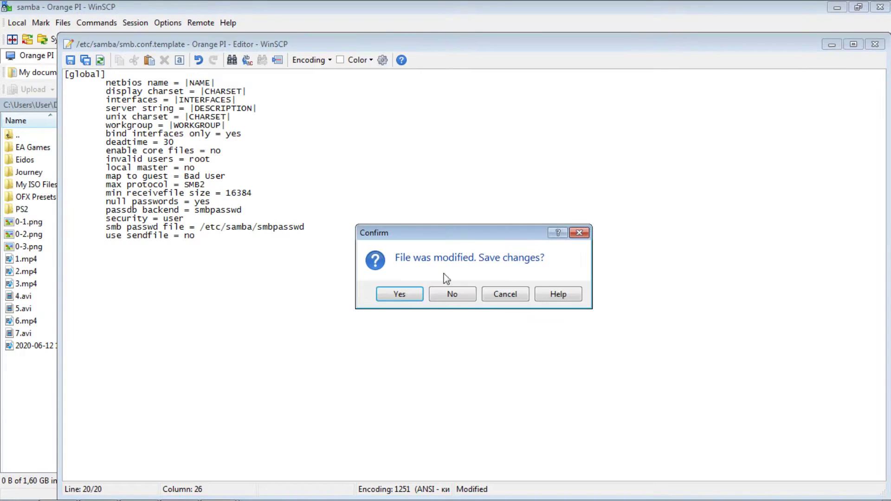
{"action": "left_click", "coordinate": [400, 295]}
In /etc/init.d/samba, comment out the five lines of the nmbd procd instance in start_service with # and save the file
{"action": "double_click", "coordinate": [464, 135]}
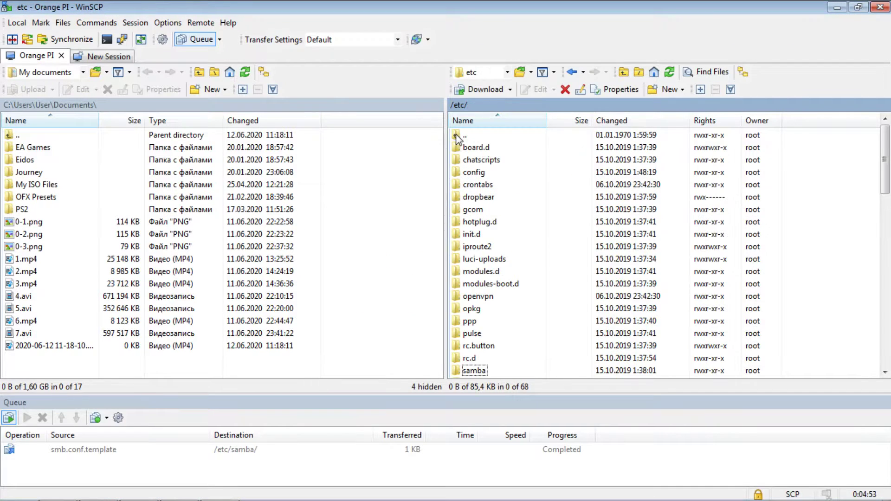
{"action": "double_click", "coordinate": [483, 235]}
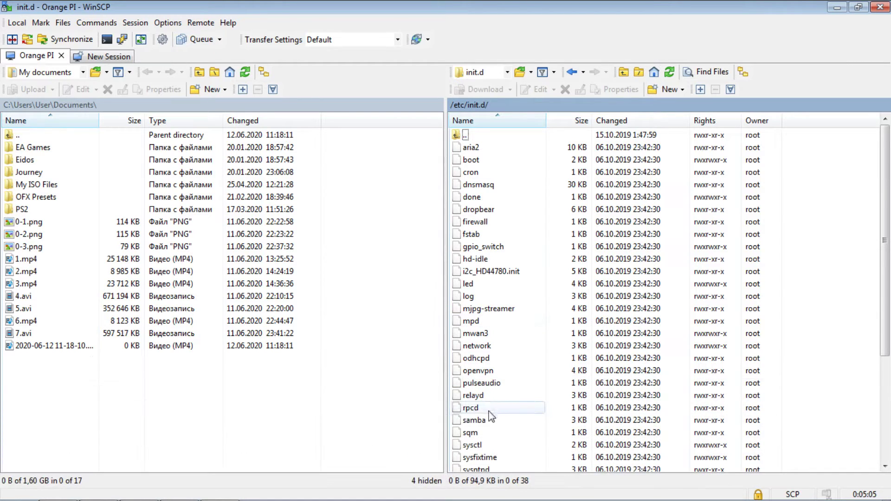
{"action": "left_click", "coordinate": [475, 420]}
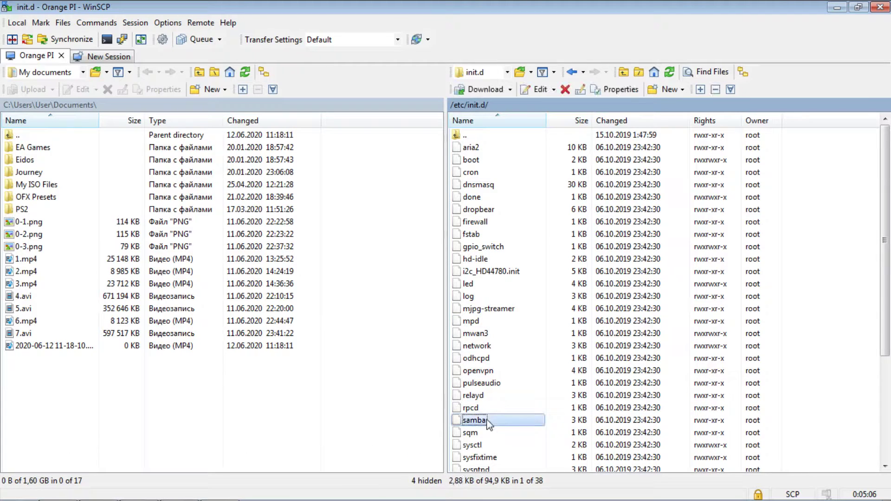
{"action": "double_click", "coordinate": [486, 421]}
{"action": "scroll", "coordinate": [405, 301], "scroll_direction": "down", "scroll_amount": 20}
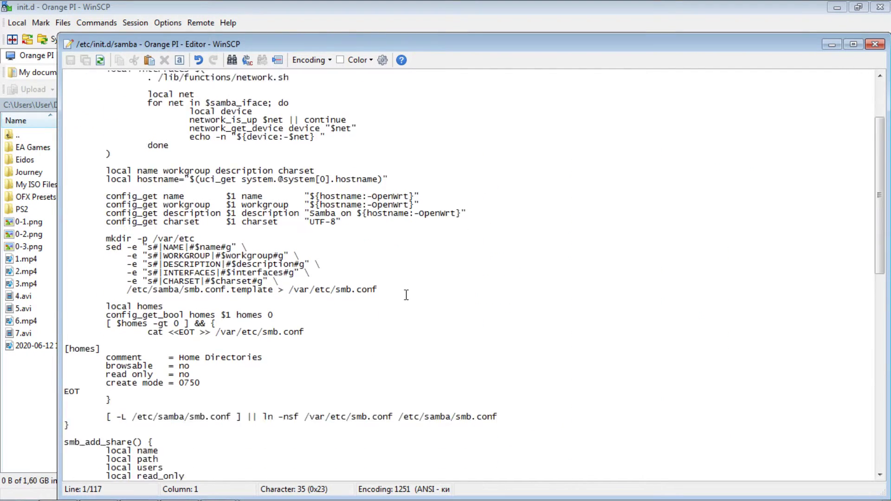
{"action": "left_click", "coordinate": [214, 463]}
{"action": "left_click_drag", "start_coordinate": [214, 463], "coordinate": [45, 427]}
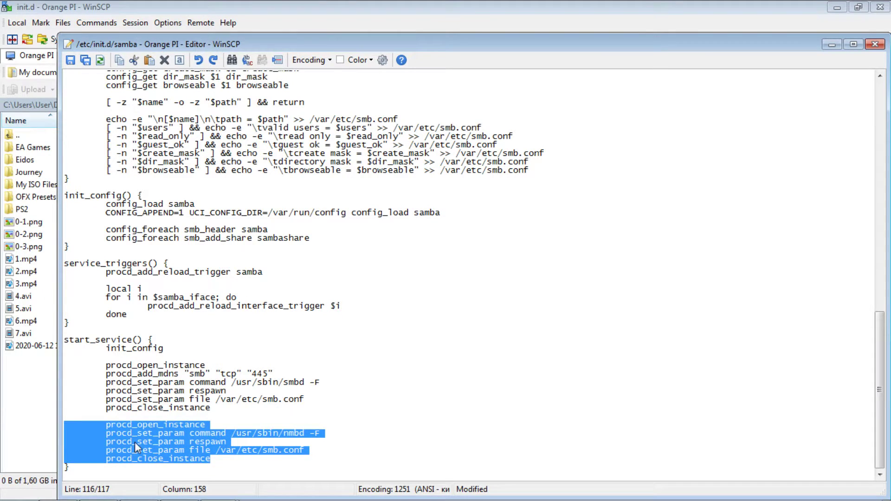
{"action": "right_click", "coordinate": [155, 432]}
{"action": "left_click", "coordinate": [193, 317]}
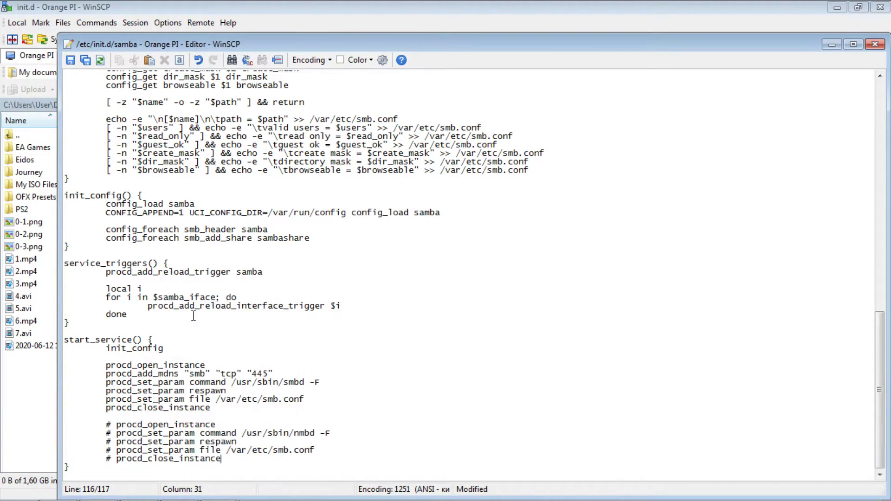
{"action": "left_click_drag", "start_coordinate": [108, 424], "coordinate": [222, 459]}
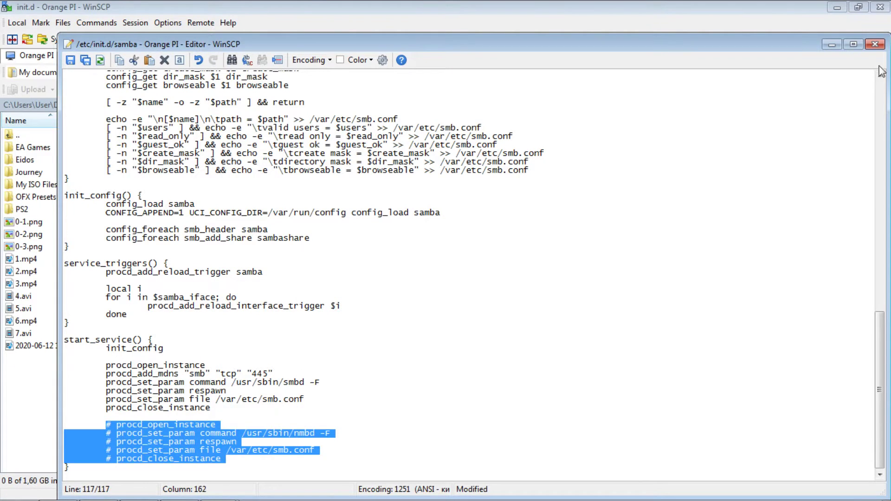
{"action": "left_click", "coordinate": [875, 44]}
{"action": "left_click", "coordinate": [400, 292]}
In /etc/init.d/network, set START to 65, add 'sleep 1' as the first line of start_service, and save the file
{"action": "double_click", "coordinate": [492, 296]}
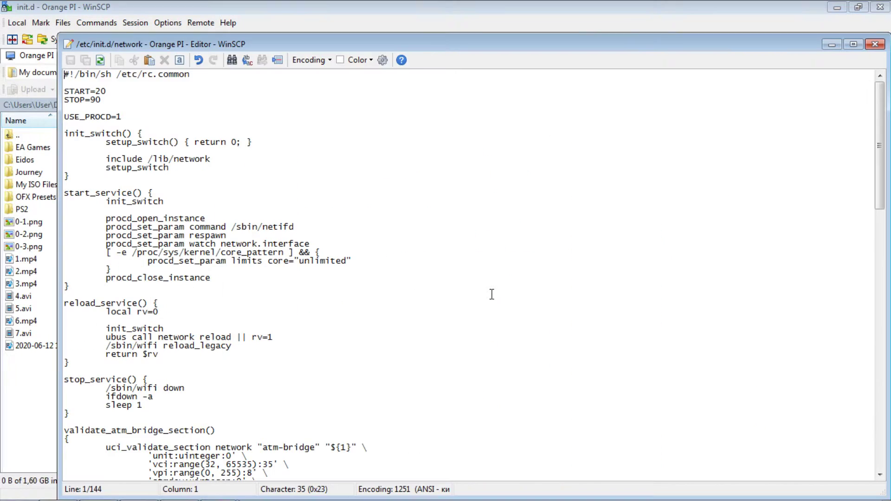
{"action": "double_click", "coordinate": [102, 92]}
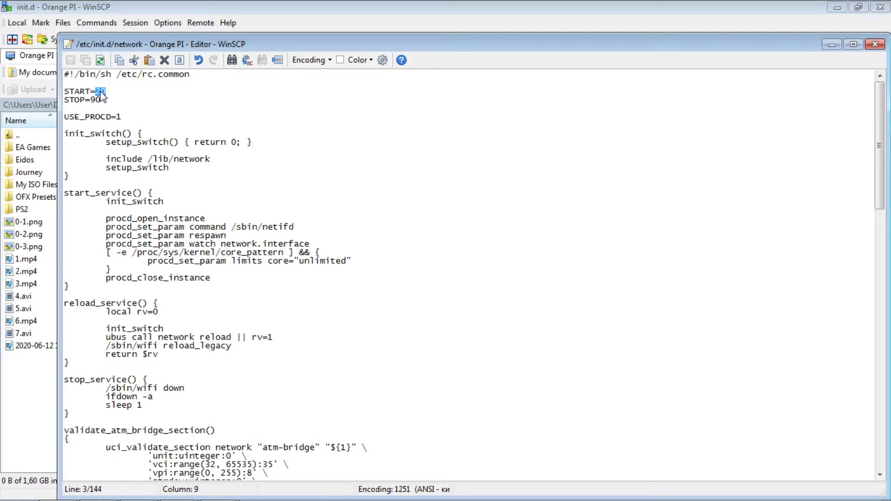
{"action": "type", "text": "65"}
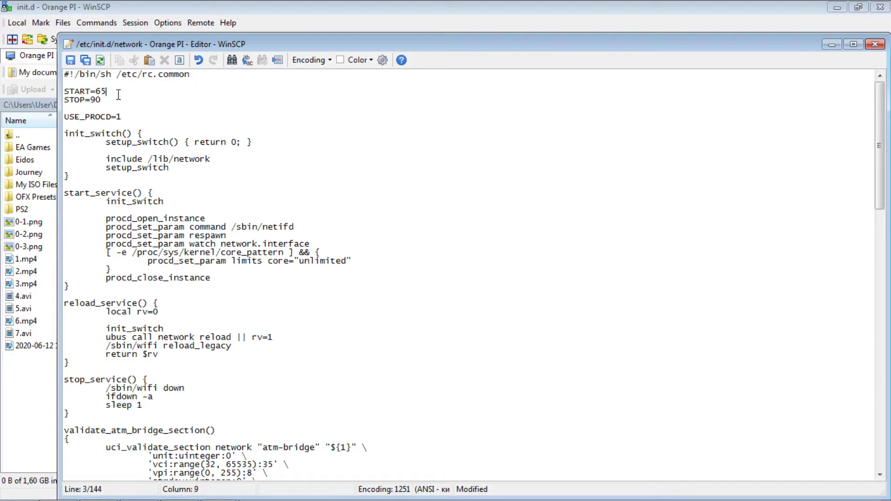
{"action": "left_click", "coordinate": [160, 194]}
{"action": "key", "text": "Return"}
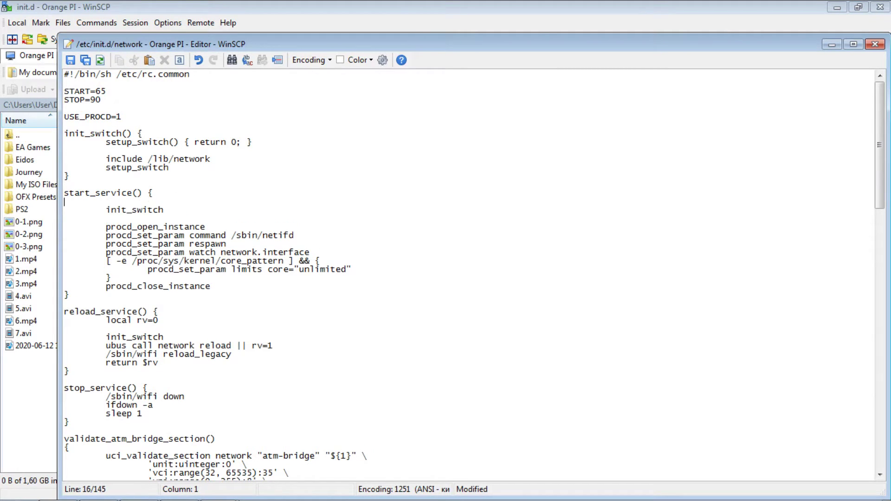
{"action": "key", "text": "Tab"}
{"action": "type", "text": "sleep 1"}
{"action": "left_click", "coordinate": [875, 43]}
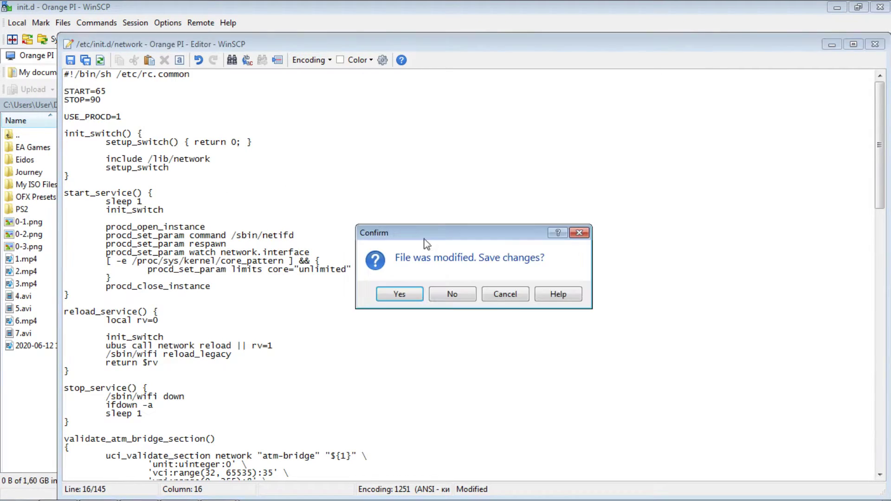
{"action": "left_click", "coordinate": [399, 294]}
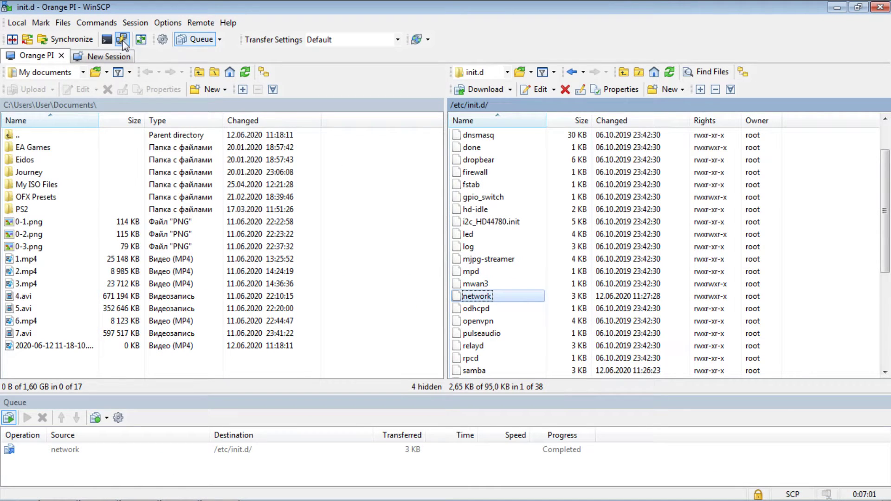
Run '/etc/init.d/network enable' in the console, and reboot the Orange Pi from the OpenWrt web interface
{"action": "left_click", "coordinate": [107, 39]}
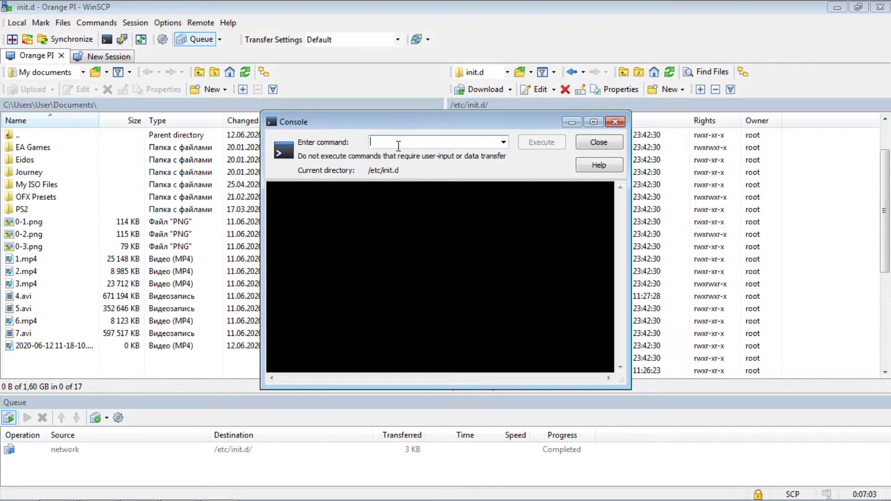
{"action": "type", "text": "/etc/init.d/network enable"}
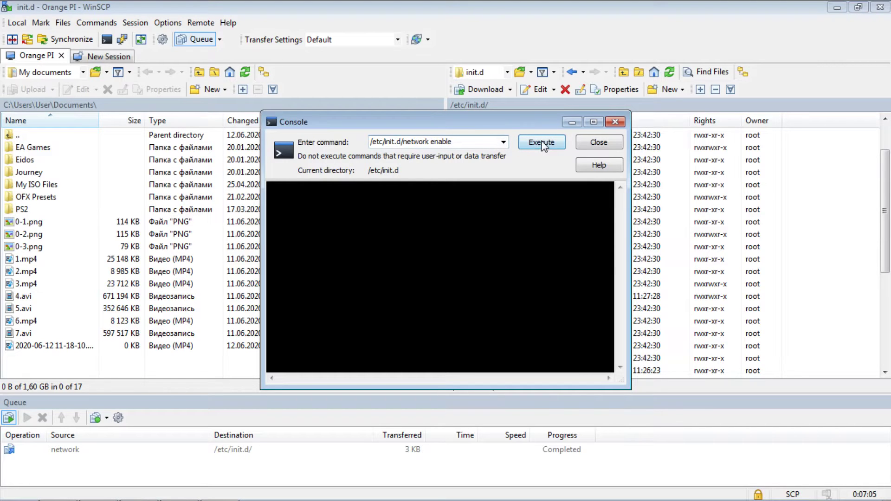
{"action": "left_click", "coordinate": [540, 144]}
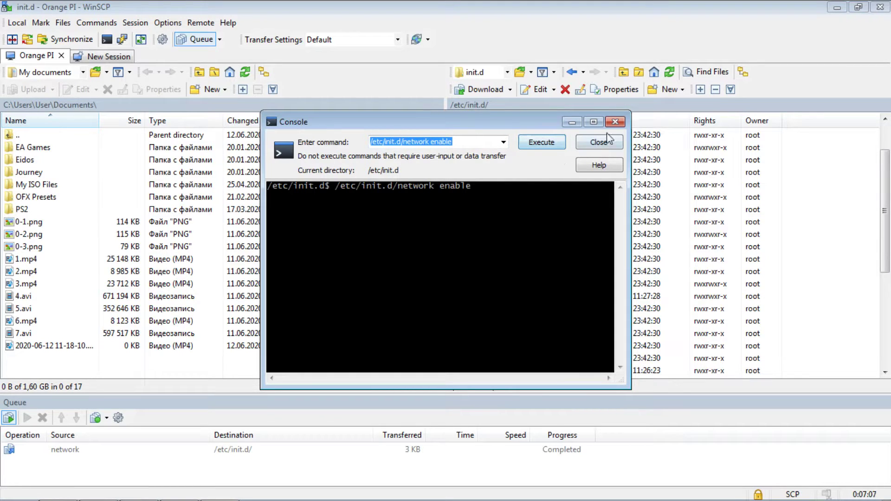
{"action": "left_click", "coordinate": [615, 121]}
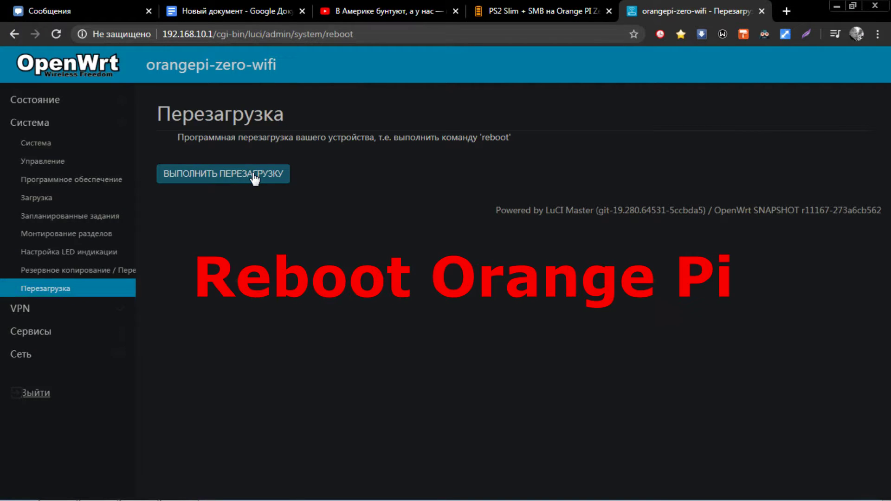
{"action": "left_click", "coordinate": [254, 175]}
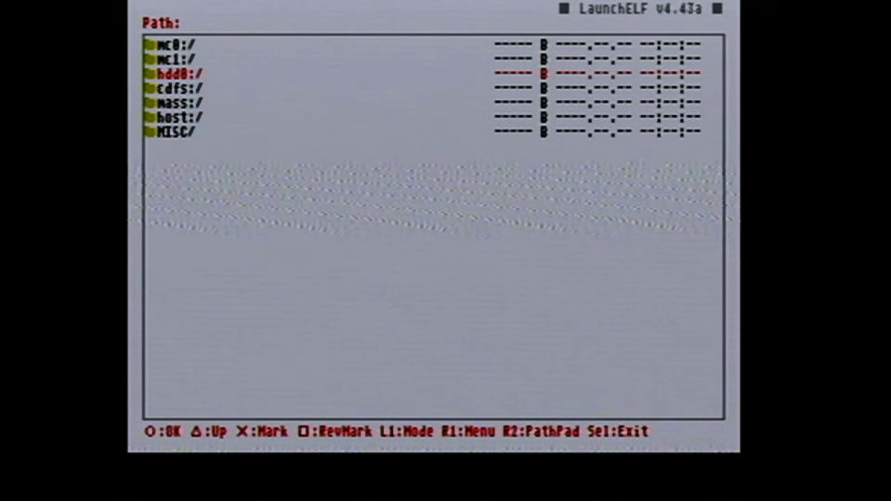
In LaunchELF on the PS2, mark the OPL and POPSTARTER folders in mass:/To MemCard/ and copy them
{"action": "key", "text": "Return"}
{"action": "key", "text": "Down"}
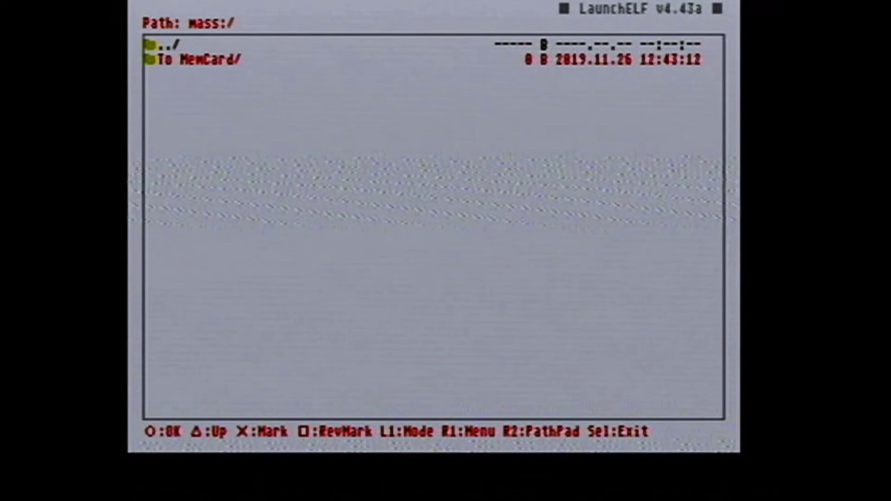
{"action": "key", "text": "Return"}
{"action": "key", "text": "Down"}
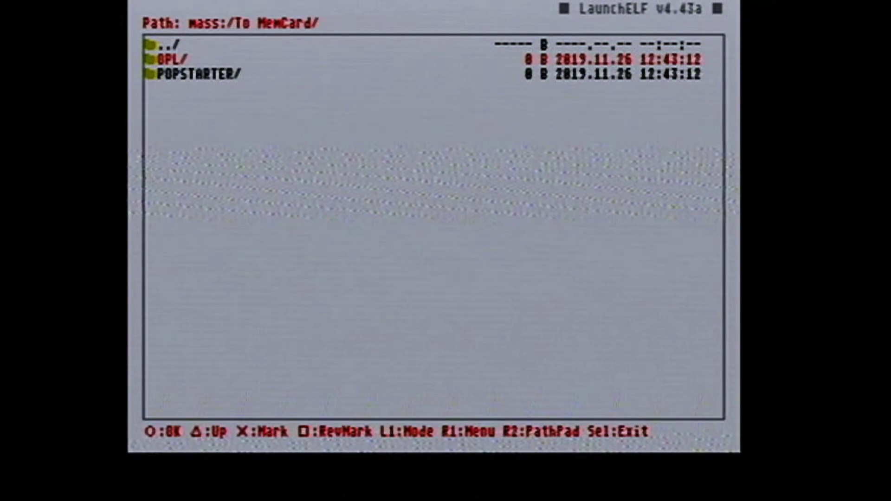
{"action": "key", "text": "Down"}
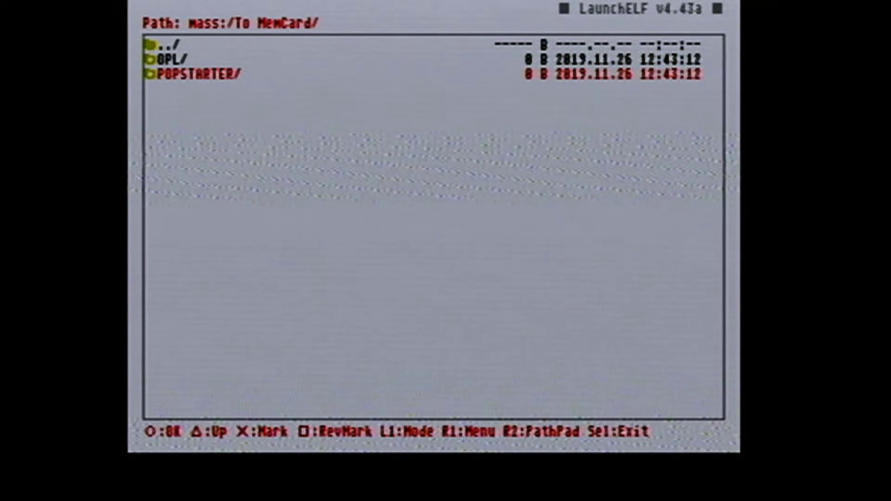
{"action": "key", "text": "r"}
{"action": "key", "text": "Down"}
{"action": "key", "text": "Down"}
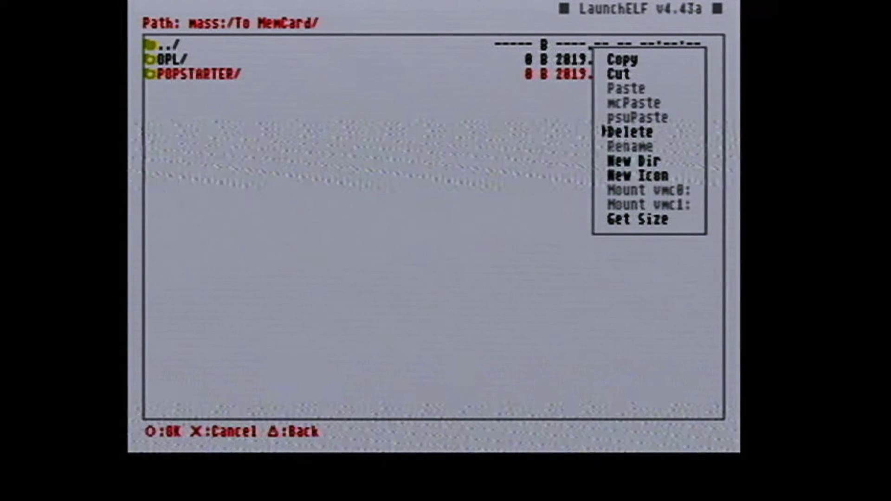
{"action": "key", "text": "Up"}
{"action": "key", "text": "Up"}
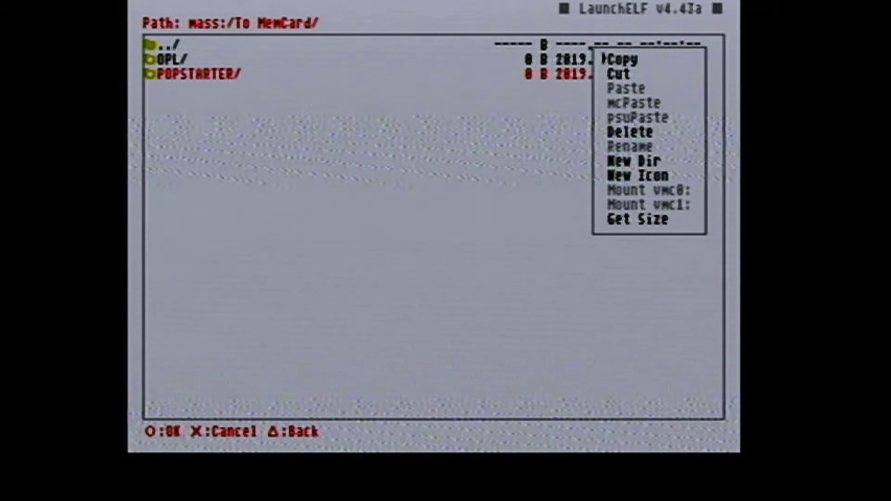
{"action": "key", "text": "Return"}
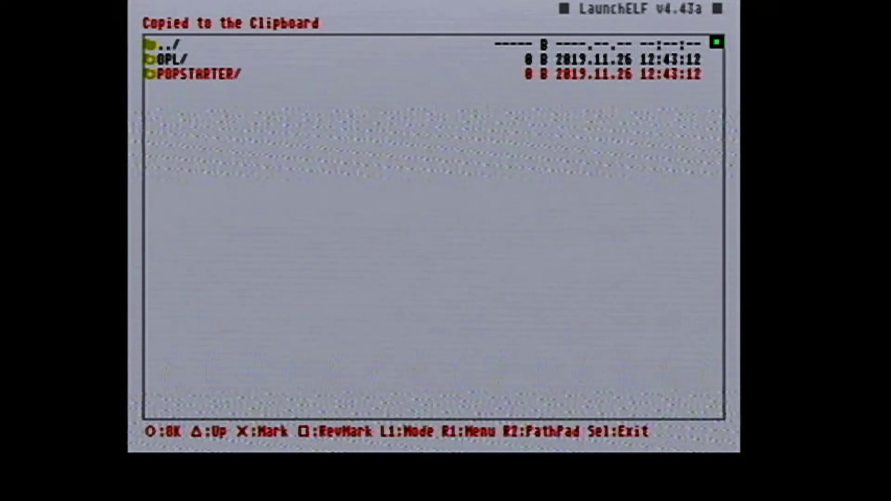
Go back from the USB folder to the device list and open the memory card mc0:/
{"action": "key", "text": "Return"}
{"action": "key", "text": "BackSpace"}
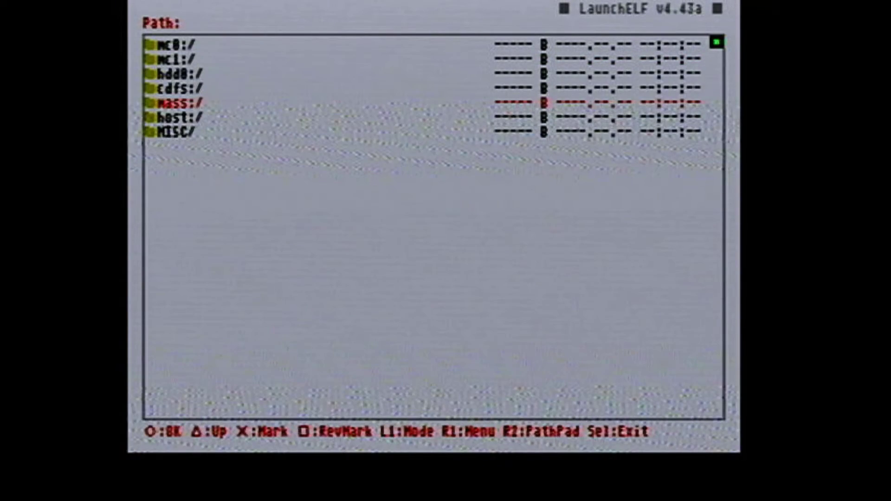
{"action": "key", "text": "Up"}
{"action": "key", "text": "Up"}
{"action": "key", "text": "Up"}
{"action": "key", "text": "Up"}
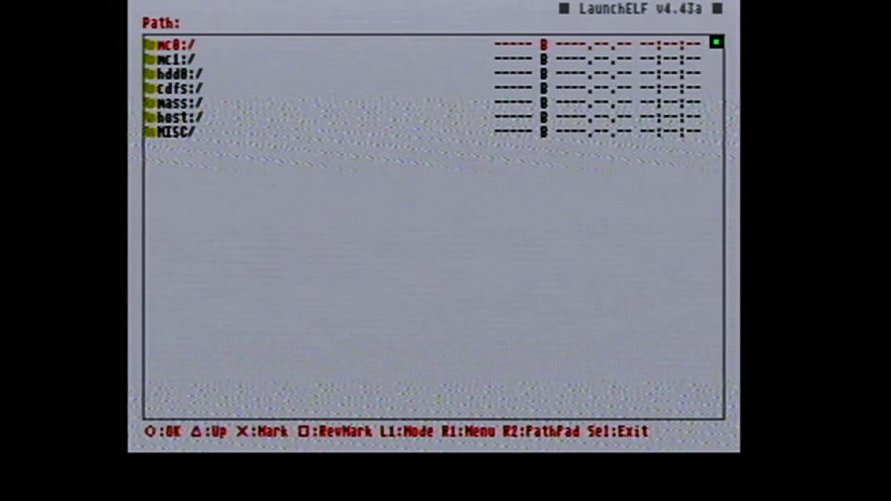
{"action": "key", "text": "Return"}
Paste the copied OPL and POPSTARTER folders into the root of mc0:/, accepting the overwrite of the existing OPL folder
{"action": "key", "text": "Down"}
{"action": "key", "text": "Down"}
{"action": "key", "text": "Down"}
{"action": "key", "text": "Down"}
{"action": "key", "text": "Down"}
{"action": "key", "text": "Down"}
{"action": "key", "text": "Down"}
{"action": "key", "text": "Down"}
{"action": "key", "text": "Down"}
{"action": "key", "text": "Down"}
{"action": "key", "text": "Down"}
{"action": "key", "text": "Down"}
{"action": "key", "text": "Down"}
{"action": "key", "text": "Down"}
{"action": "key", "text": "Down"}
{"action": "key", "text": "Down"}
{"action": "key", "text": "Down"}
{"action": "key", "text": "Down"}
{"action": "key", "text": "Down"}
{"action": "key", "text": "Down"}
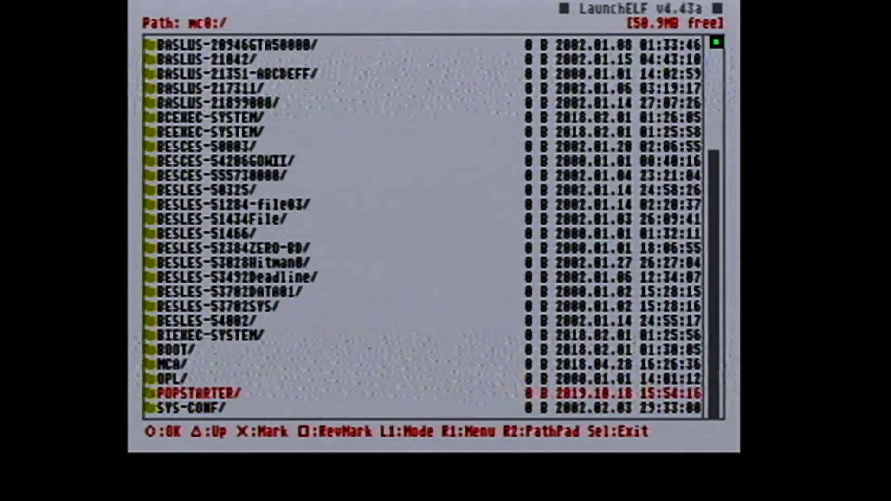
{"action": "key", "text": "Up"}
{"action": "key", "text": "Menu"}
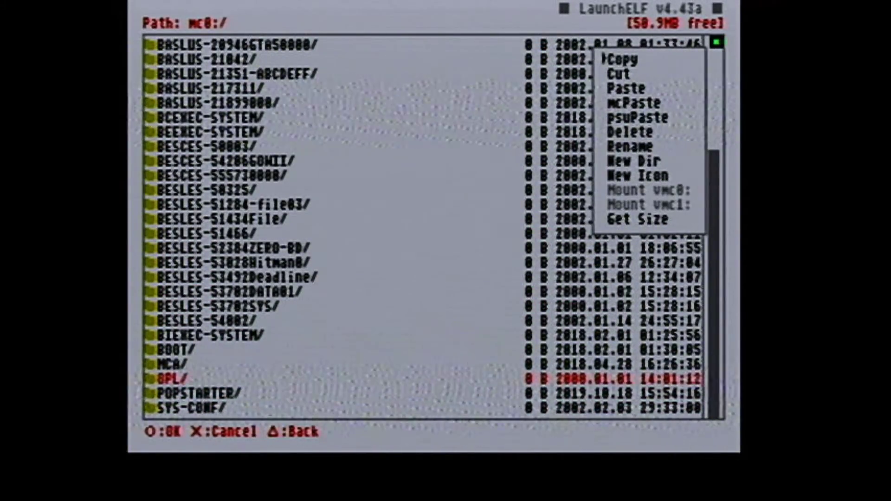
{"action": "key", "text": "Down"}
{"action": "key", "text": "Return"}
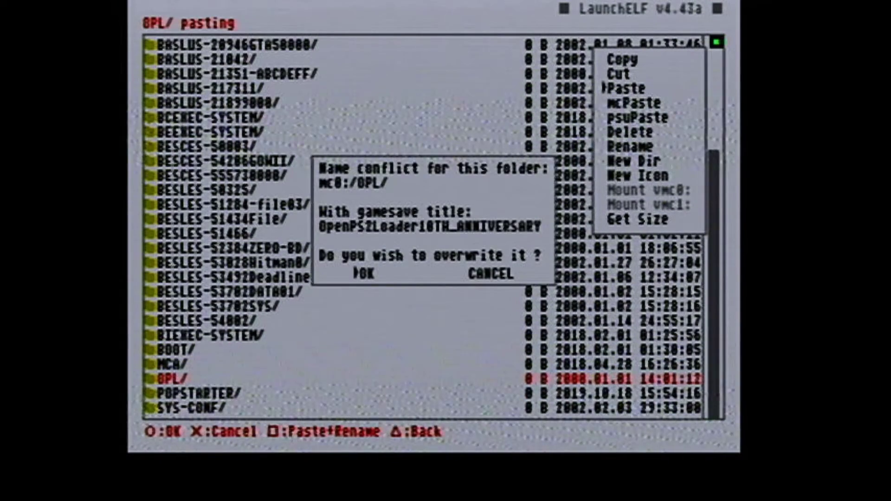
{"action": "key", "text": "Return"}
{"action": "key", "text": "Return"}
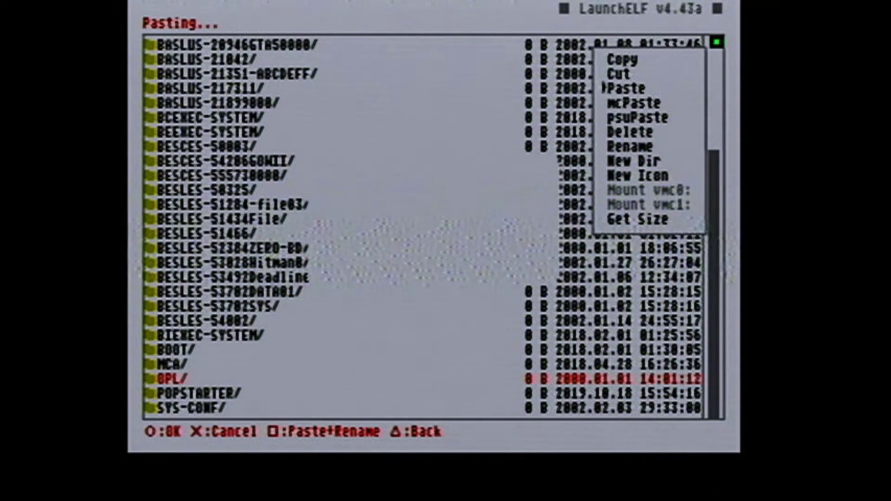